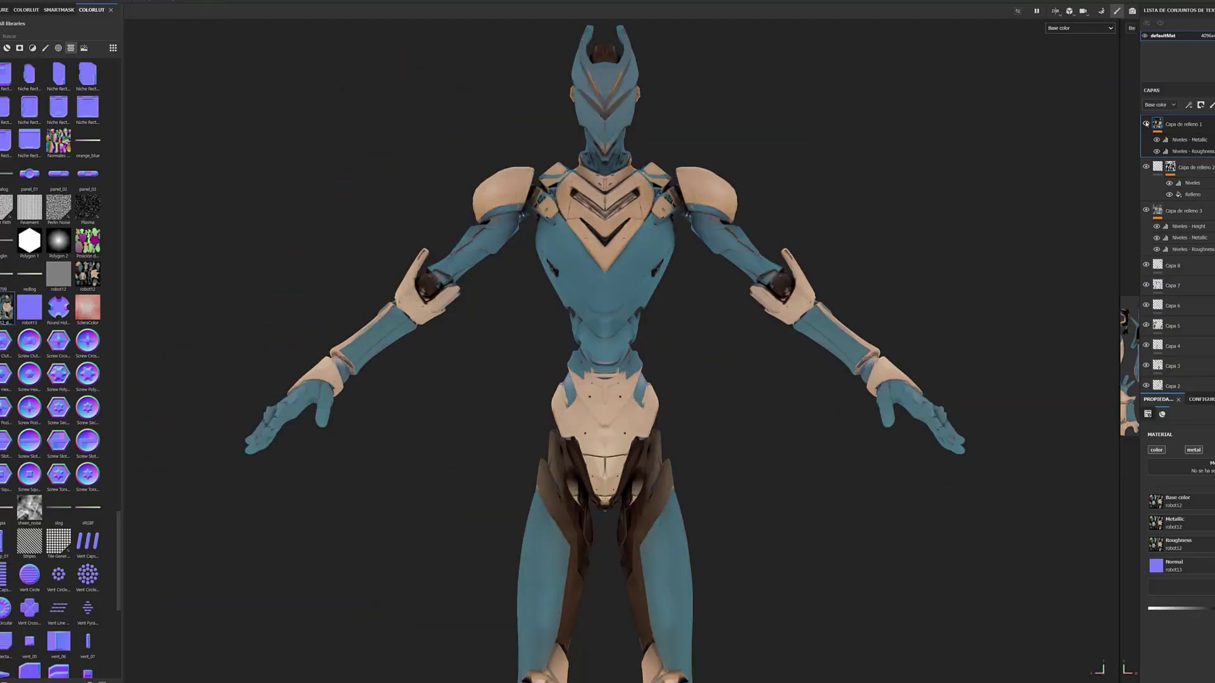
{"action": "mouse_move", "coordinate": [962, 238]}
{"action": "left_mouse_down", "text": "alt"}
{"action": "mouse_move", "coordinate": [686, 291]}
{"action": "mouse_move", "coordinate": [1095, 191]}
{"action": "left_mouse_up", "text": "alt"}
{"action": "scroll", "coordinate": [1096, 190], "scroll_direction": "up", "scroll_amount": 2}
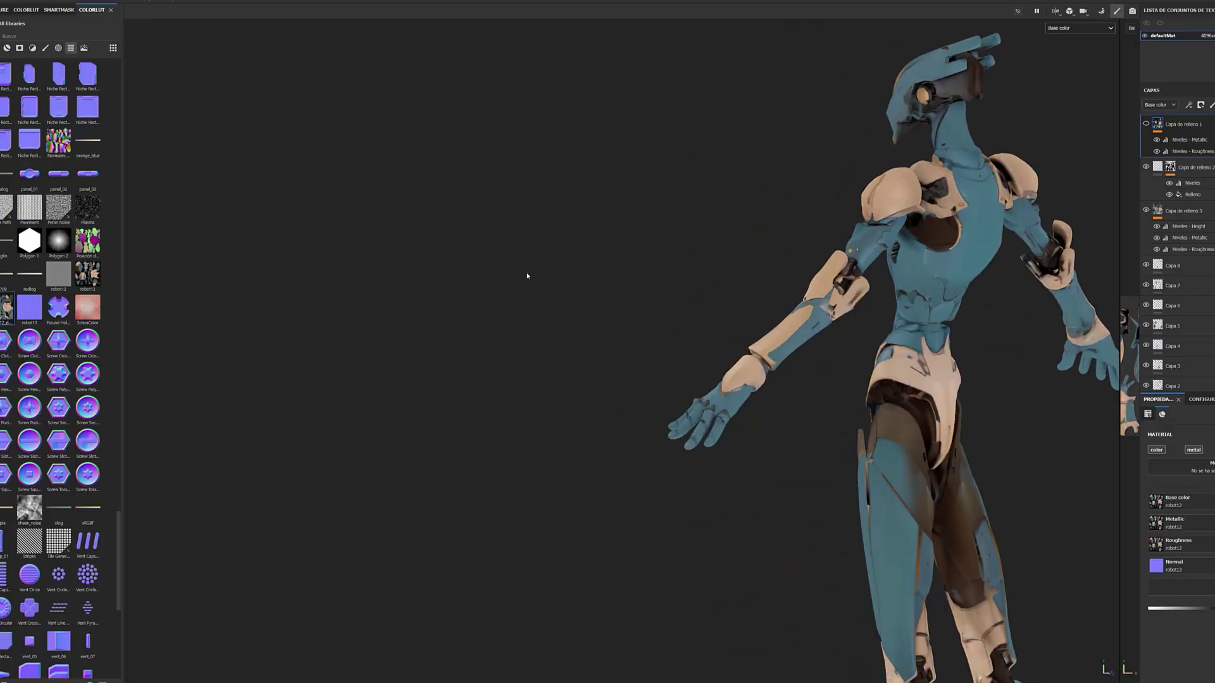
{"action": "mouse_move", "coordinate": [526, 275]}
{"action": "left_mouse_down", "text": "alt"}
{"action": "mouse_move", "coordinate": [990, 218]}
{"action": "mouse_move", "coordinate": [564, 133]}
{"action": "left_mouse_up", "text": "alt"}
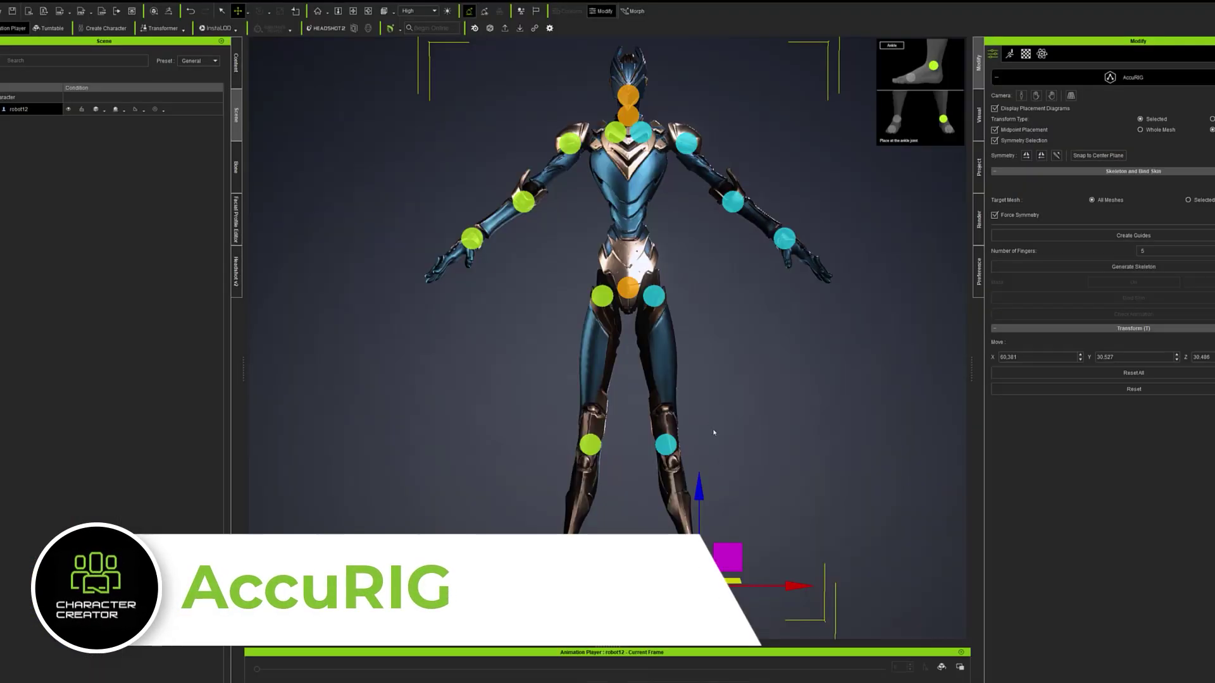
Step: Adjust the shoulder, elbow and wrist guides, then generate the skeleton, keeping facial bones
{"action": "middle_click_drag", "start_coordinate": [720, 463], "coordinate": [749, 138]}
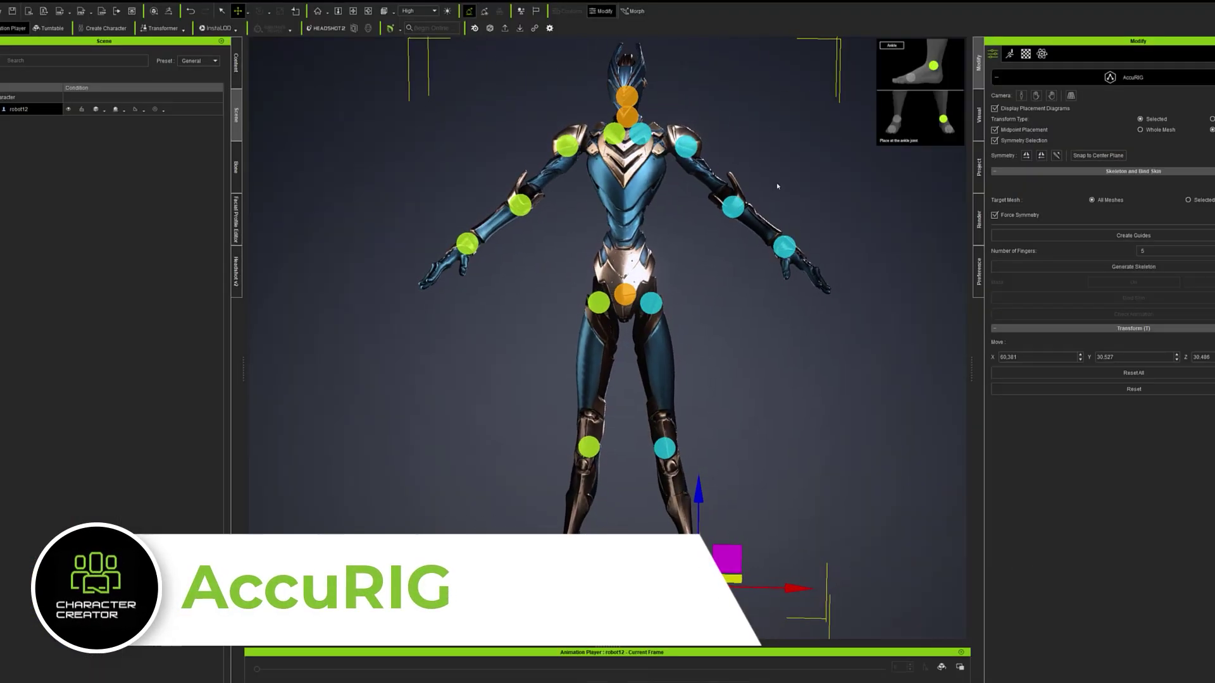
{"action": "left_click", "coordinate": [686, 146]}
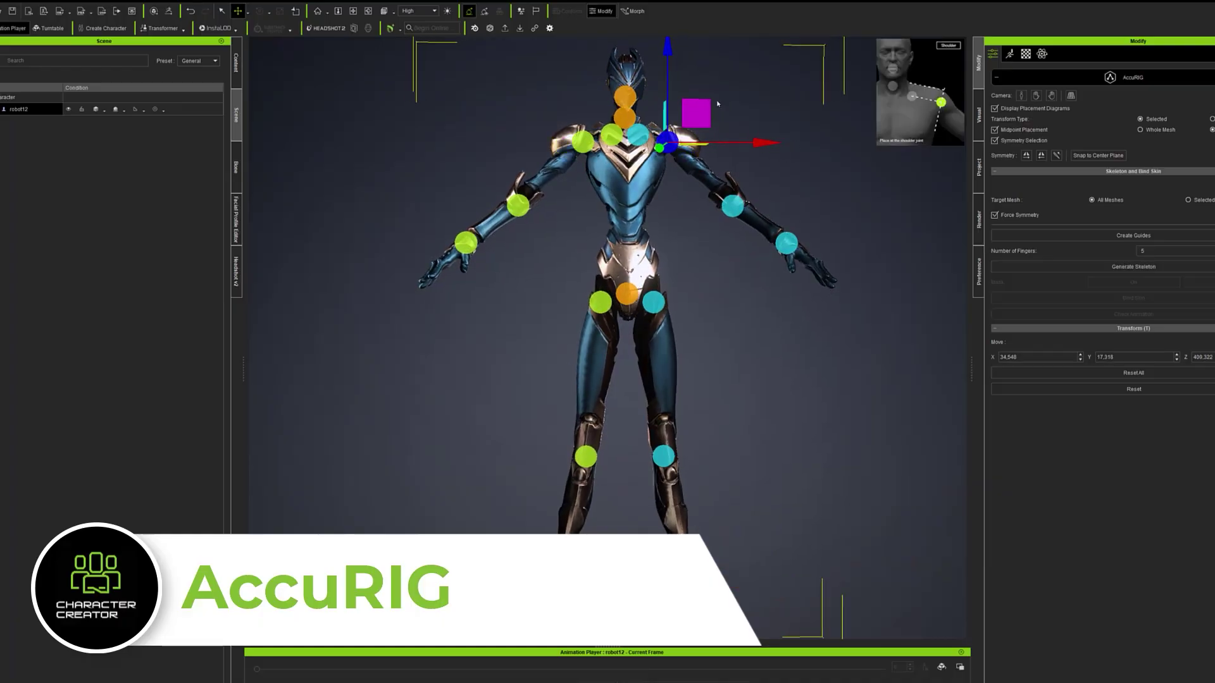
{"action": "left_click", "coordinate": [732, 203]}
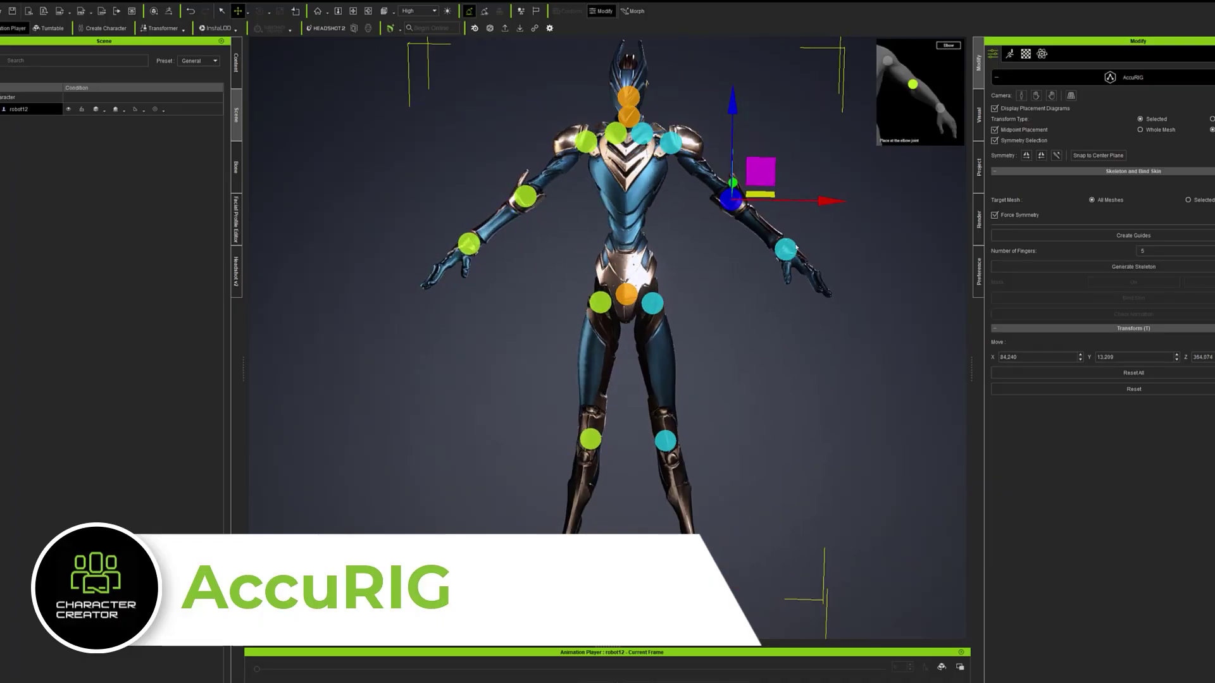
{"action": "left_click", "coordinate": [786, 250]}
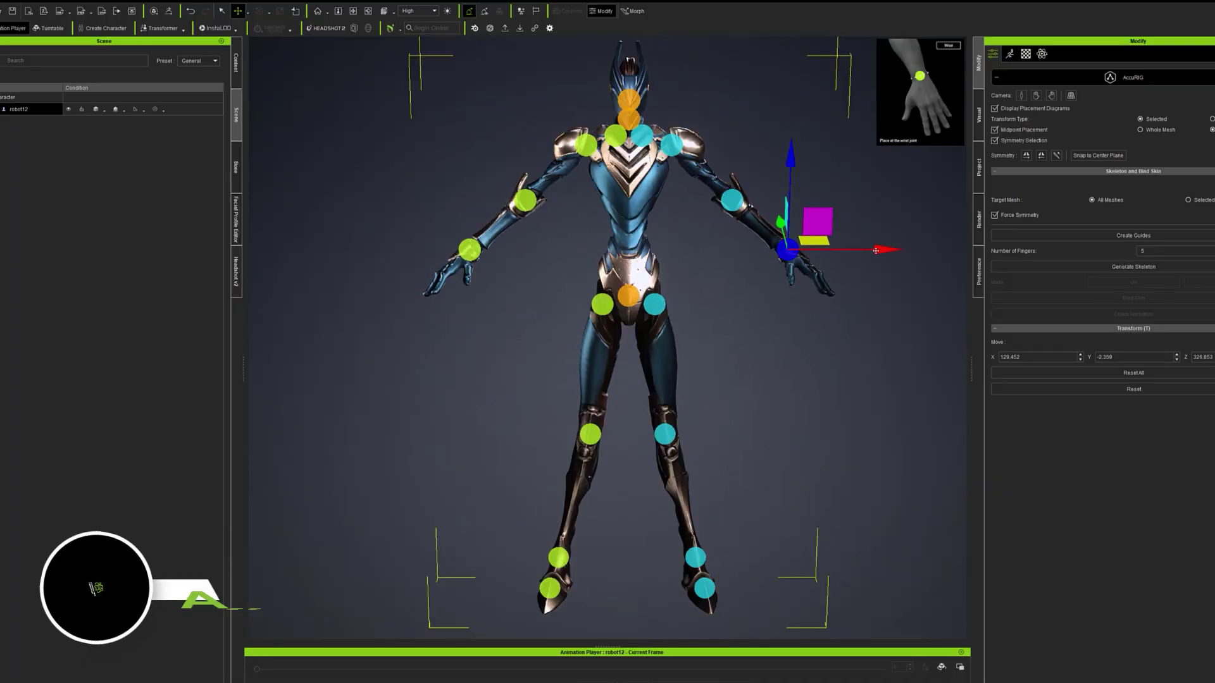
{"action": "left_click", "coordinate": [1103, 266]}
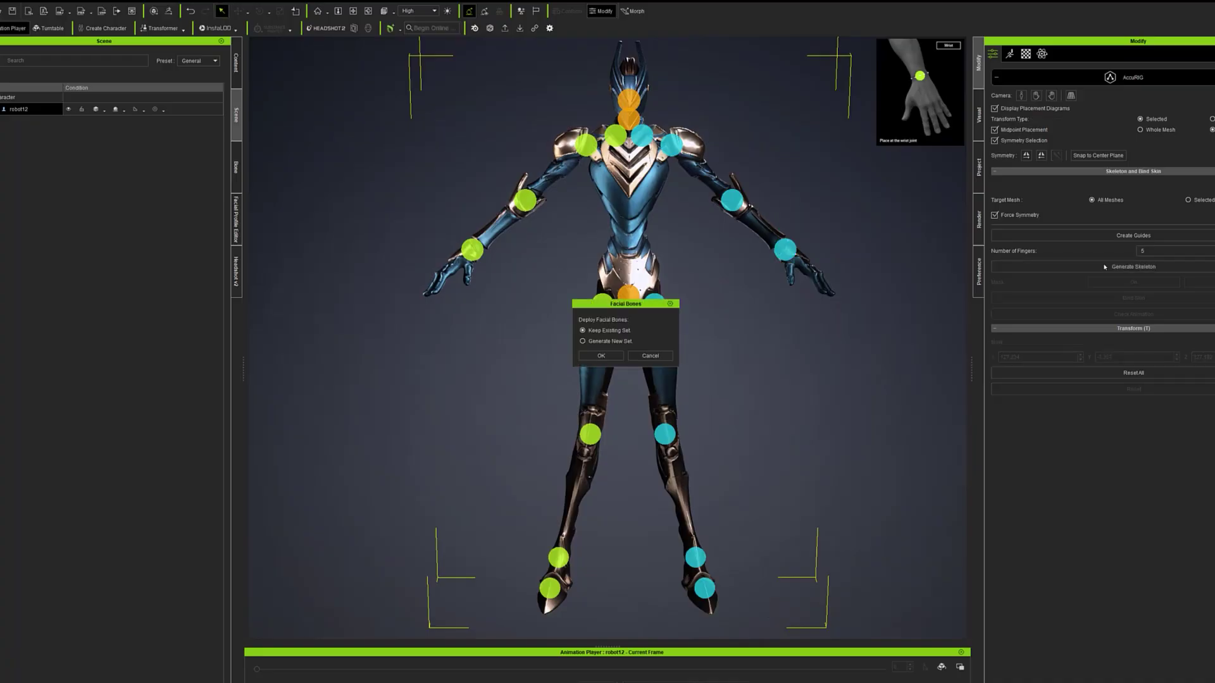
{"action": "left_click", "coordinate": [600, 355]}
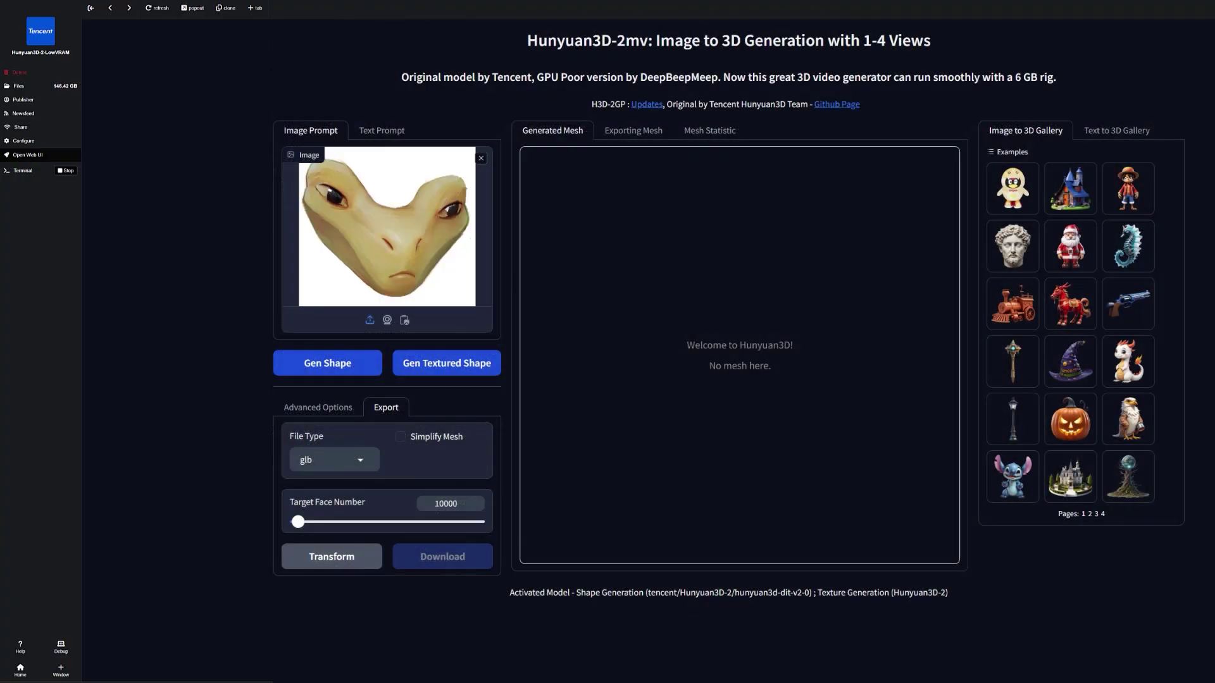
Step: Run Gen Textured Shape on the pale alien face from the Advanced Options tab
{"action": "left_click", "coordinate": [286, 408]}
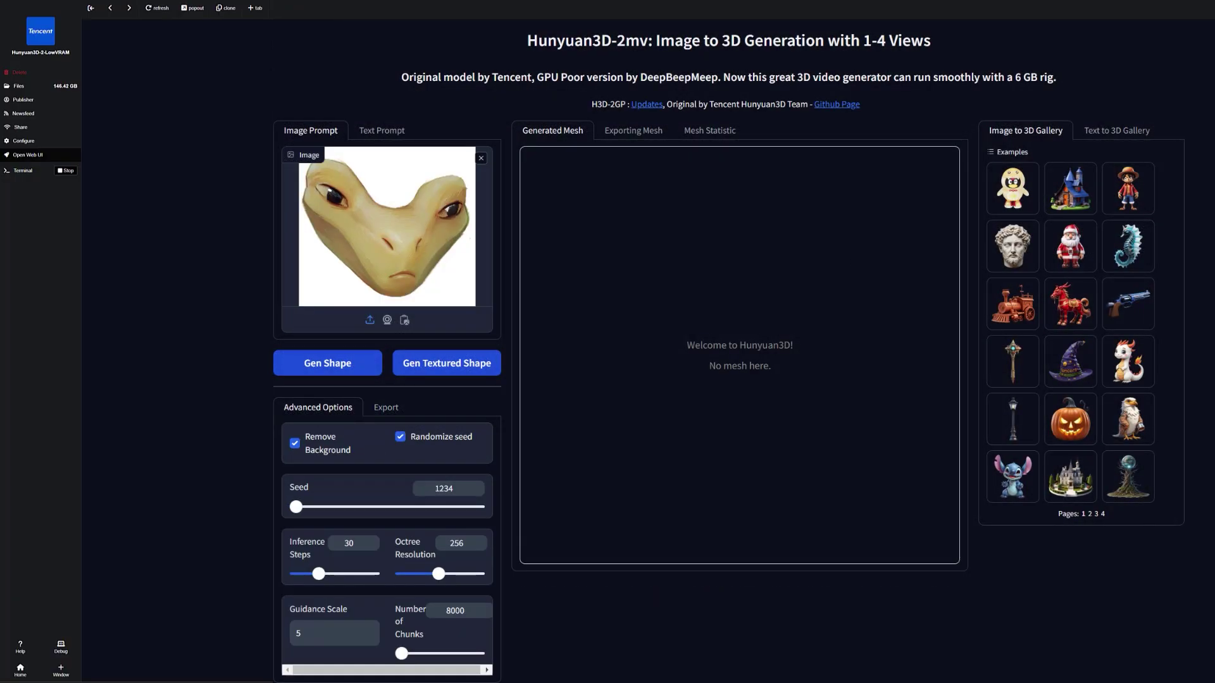
{"action": "left_click", "coordinate": [408, 369]}
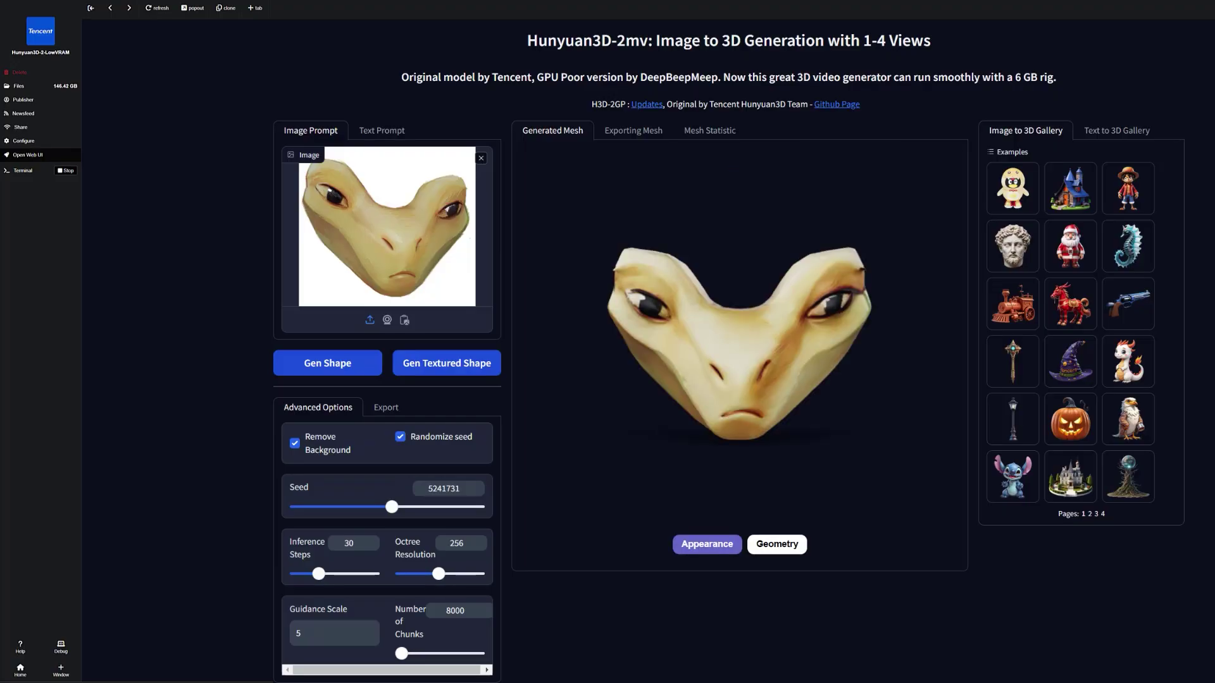
Step: Orbit the generated face and alien body meshes toward a front view
{"action": "mouse_move", "coordinate": [716, 340]}
{"action": "left_mouse_down"}
{"action": "mouse_move", "coordinate": [738, 337]}
{"action": "mouse_move", "coordinate": [664, 341]}
{"action": "left_mouse_up"}
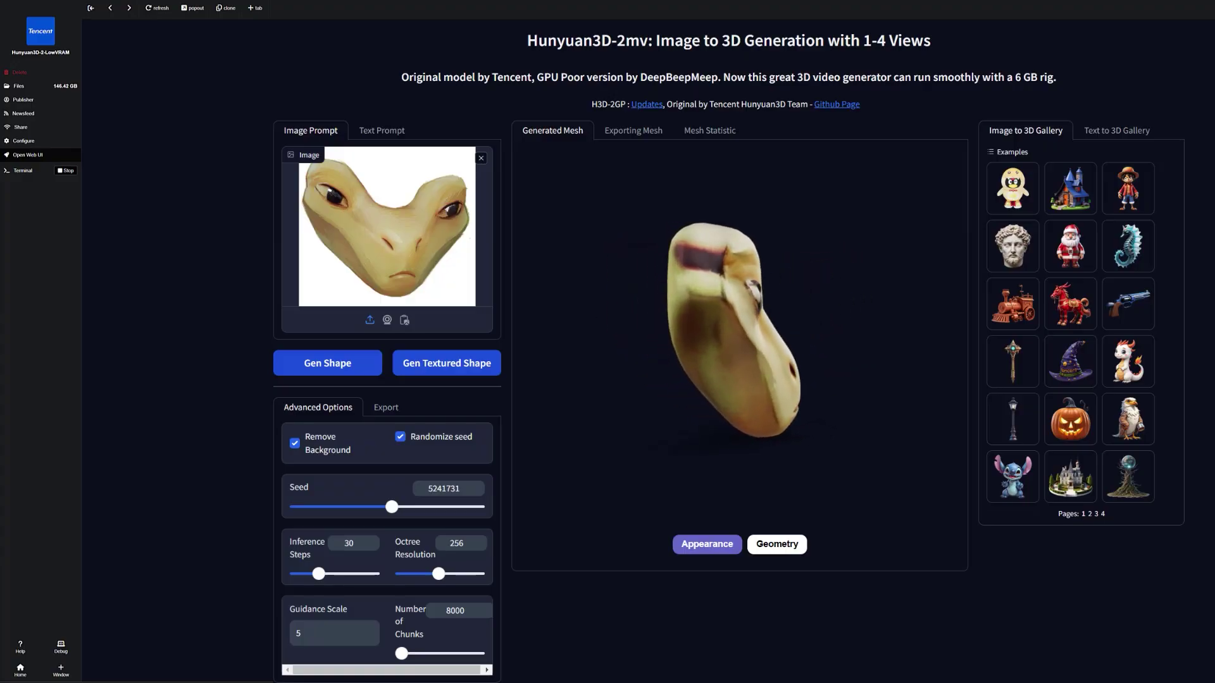
{"action": "left_click_drag", "start_coordinate": [665, 341], "coordinate": [754, 339]}
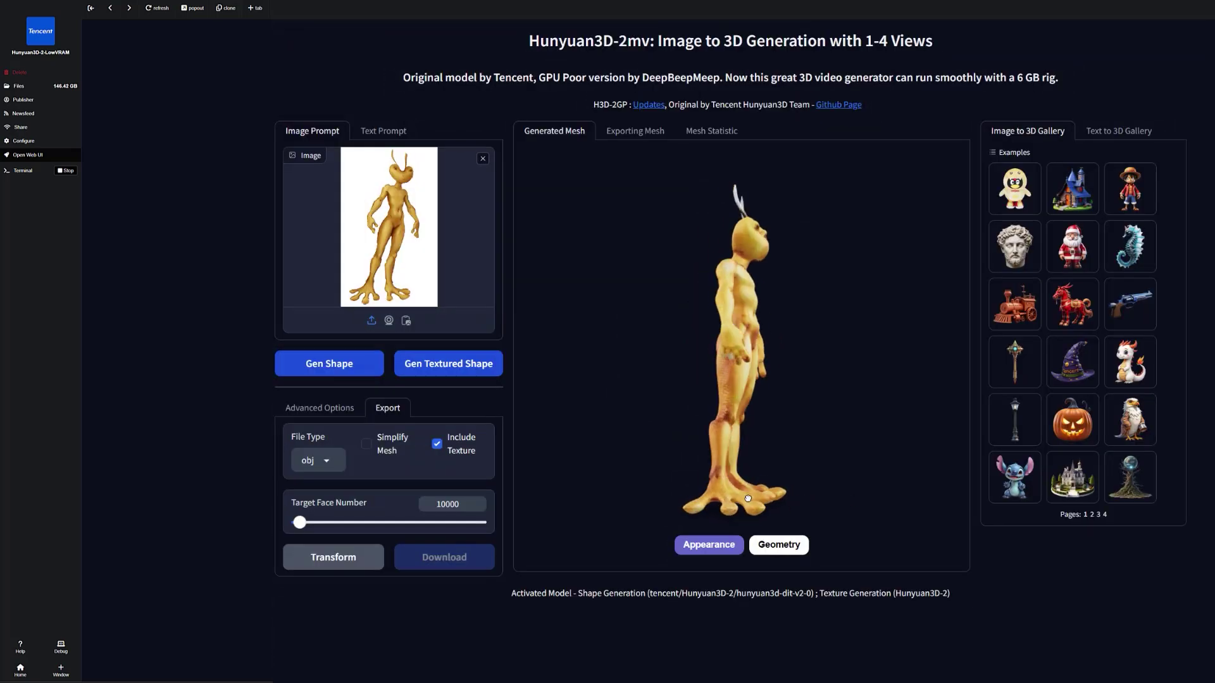
{"action": "left_click_drag", "start_coordinate": [740, 499], "coordinate": [1070, 492]}
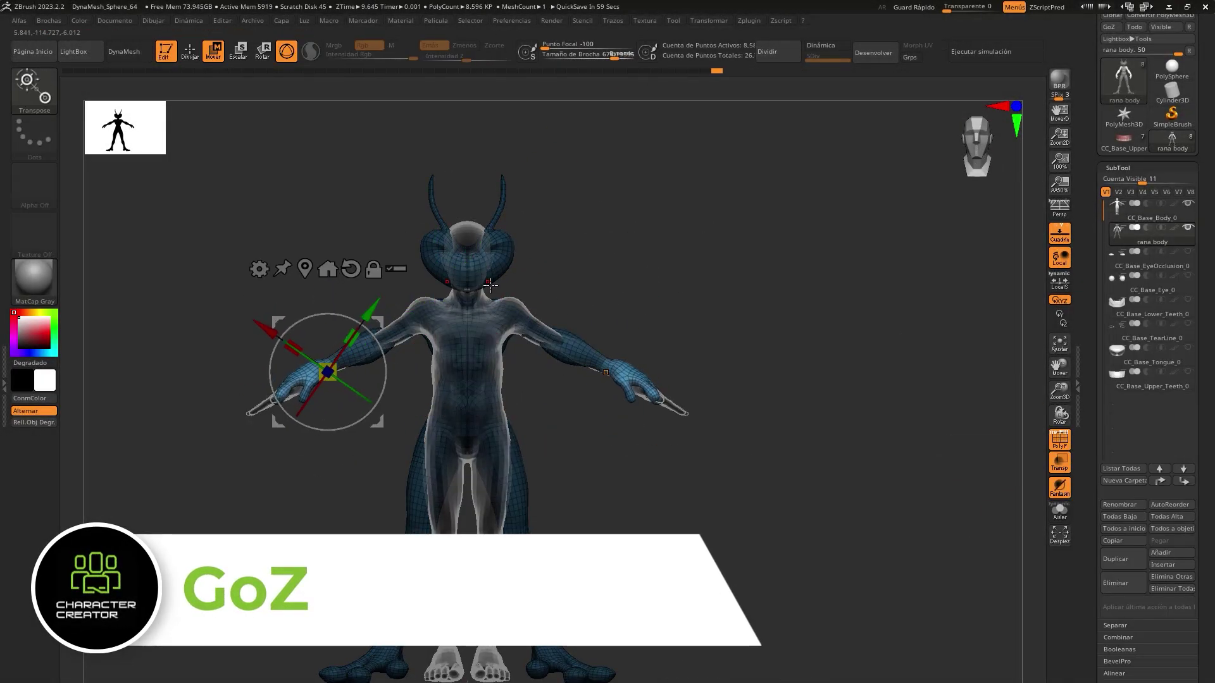
Step: Fit CC_Base_Body over the rana body with Transpose Move and Scale from the front
{"action": "key", "text": "q"}
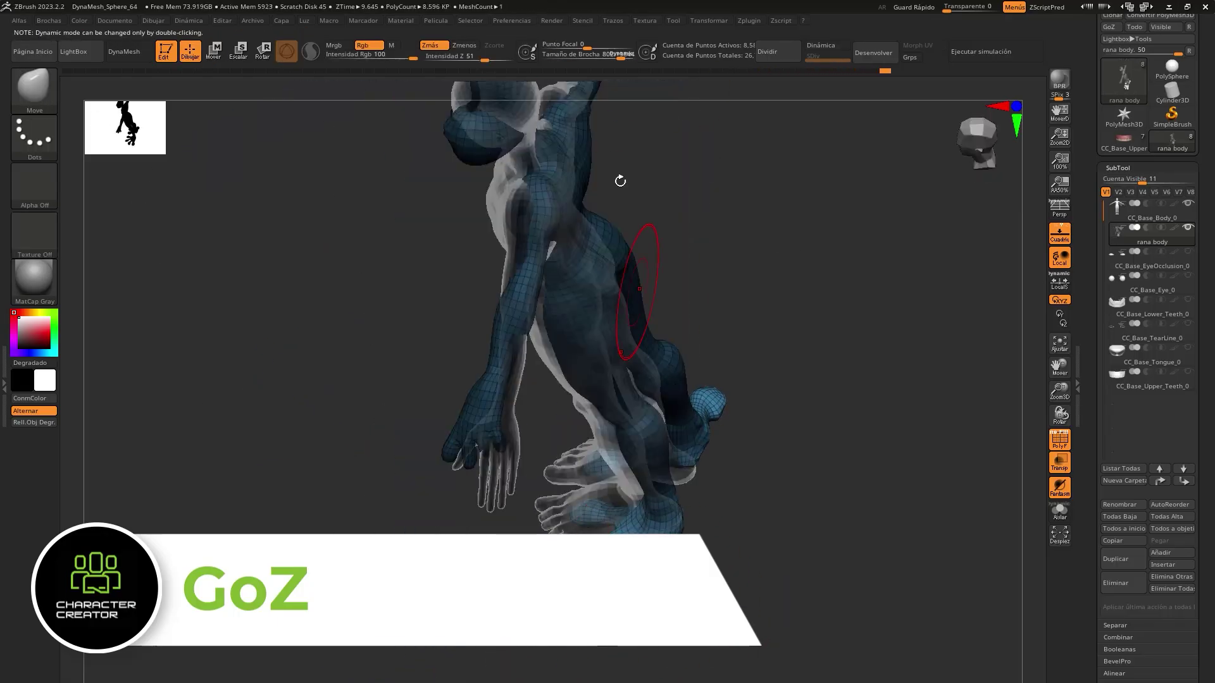
{"action": "right_click_drag", "start_coordinate": [659, 514], "coordinate": [705, 343]}
{"action": "key", "text": "w"}
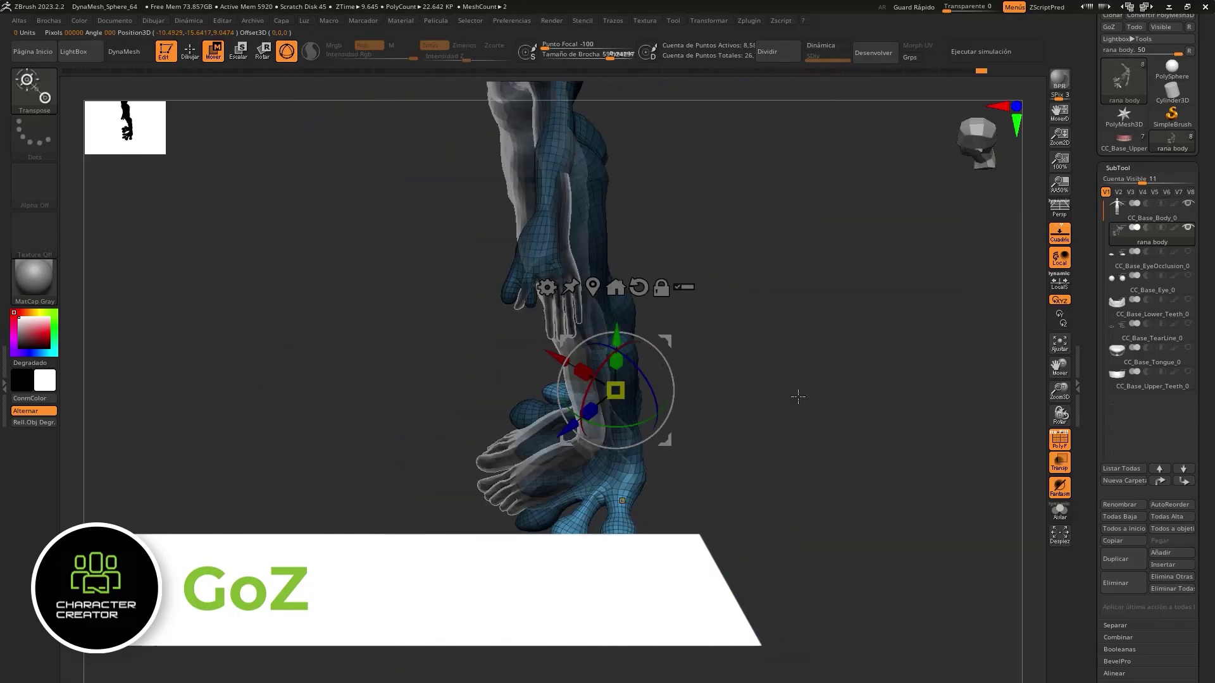
{"action": "key", "text": "q"}
{"action": "key", "text": "f"}
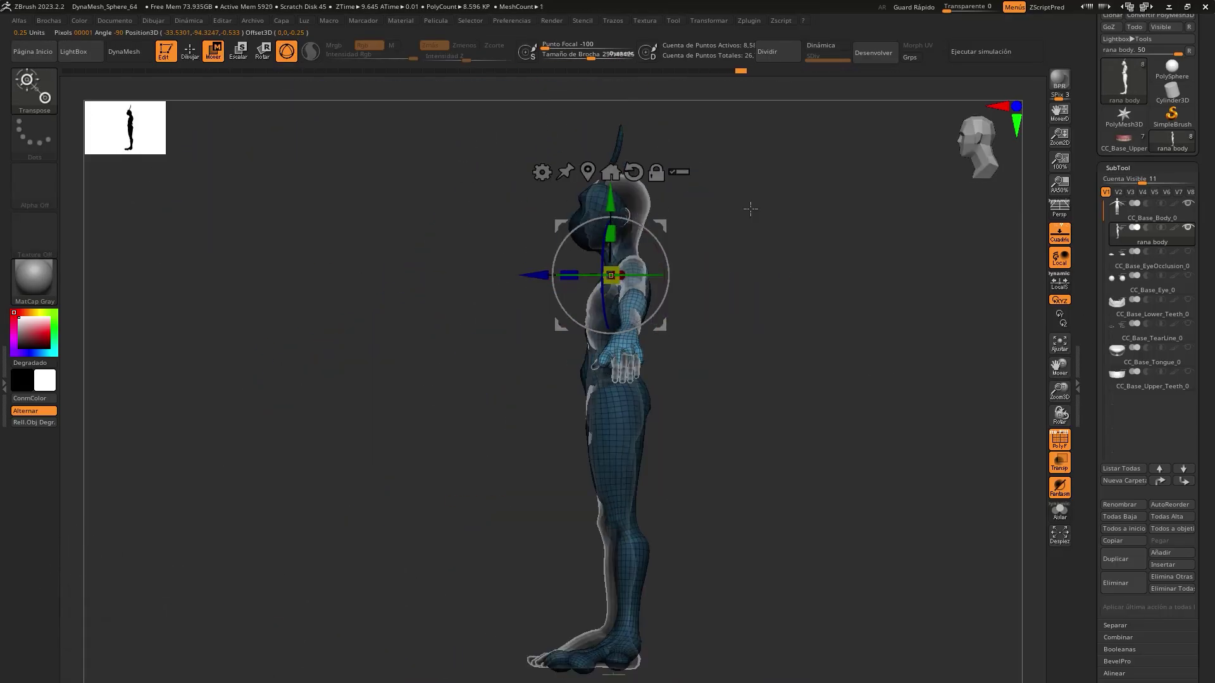
{"action": "mouse_move", "coordinate": [820, 205]}
{"action": "left_mouse_down"}
{"action": "mouse_move", "coordinate": [917, 456]}
{"action": "mouse_move", "coordinate": [863, 583]}
{"action": "left_mouse_up"}
{"action": "key", "text": "m"}
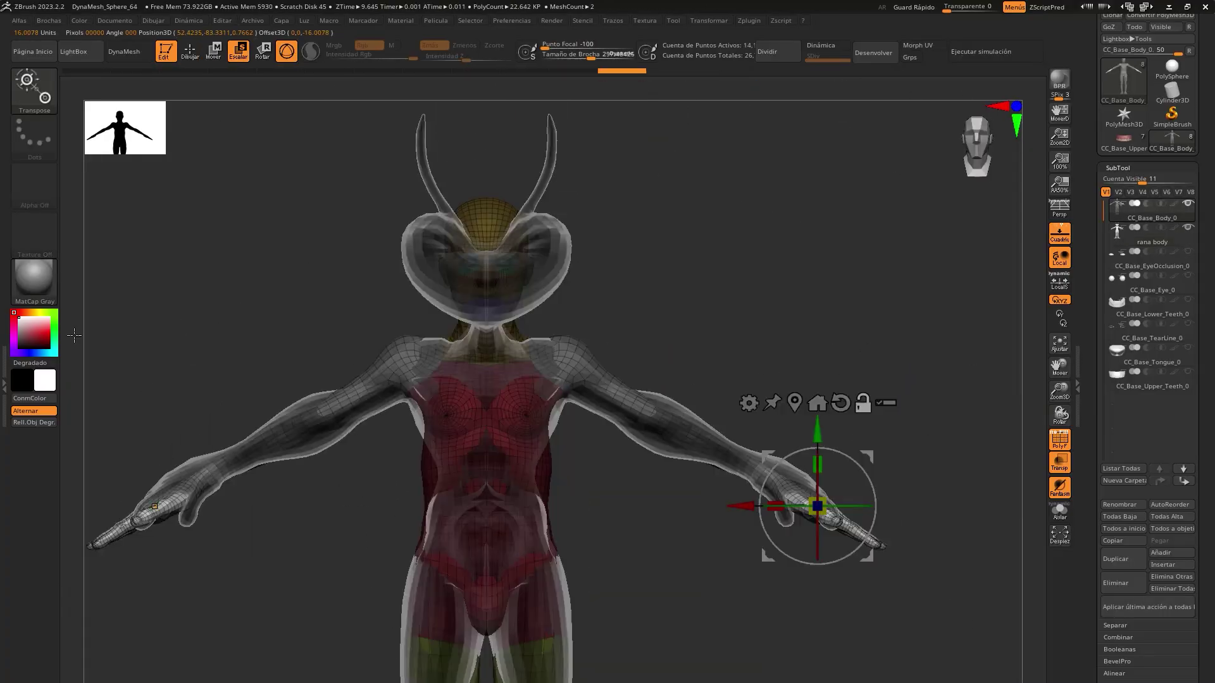
{"action": "key", "text": "q"}
Step: Move the CC body's feet with Transpose to match the alien's large feet
{"action": "mouse_move", "coordinate": [722, 285]}
{"action": "left_mouse_down"}
{"action": "mouse_move", "coordinate": [611, 96]}
{"action": "mouse_move", "coordinate": [611, 285]}
{"action": "left_mouse_up"}
{"action": "key", "text": "w"}
{"action": "mouse_move", "coordinate": [541, 380]}
{"action": "left_mouse_down", "text": "alt"}
{"action": "mouse_move", "coordinate": [542, 472]}
{"action": "mouse_move", "coordinate": [577, 551]}
{"action": "mouse_move", "coordinate": [722, 398]}
{"action": "mouse_move", "coordinate": [666, 495]}
{"action": "left_mouse_up", "text": "alt"}
{"action": "key", "text": "q"}
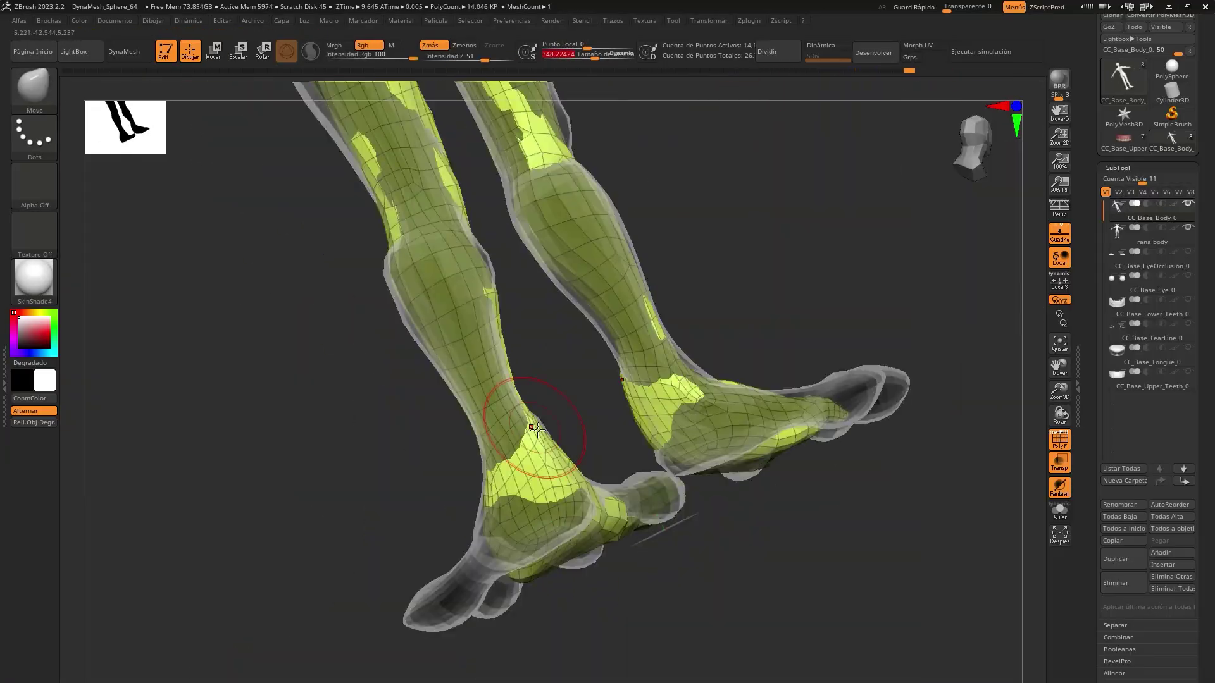
{"action": "key", "text": "w"}
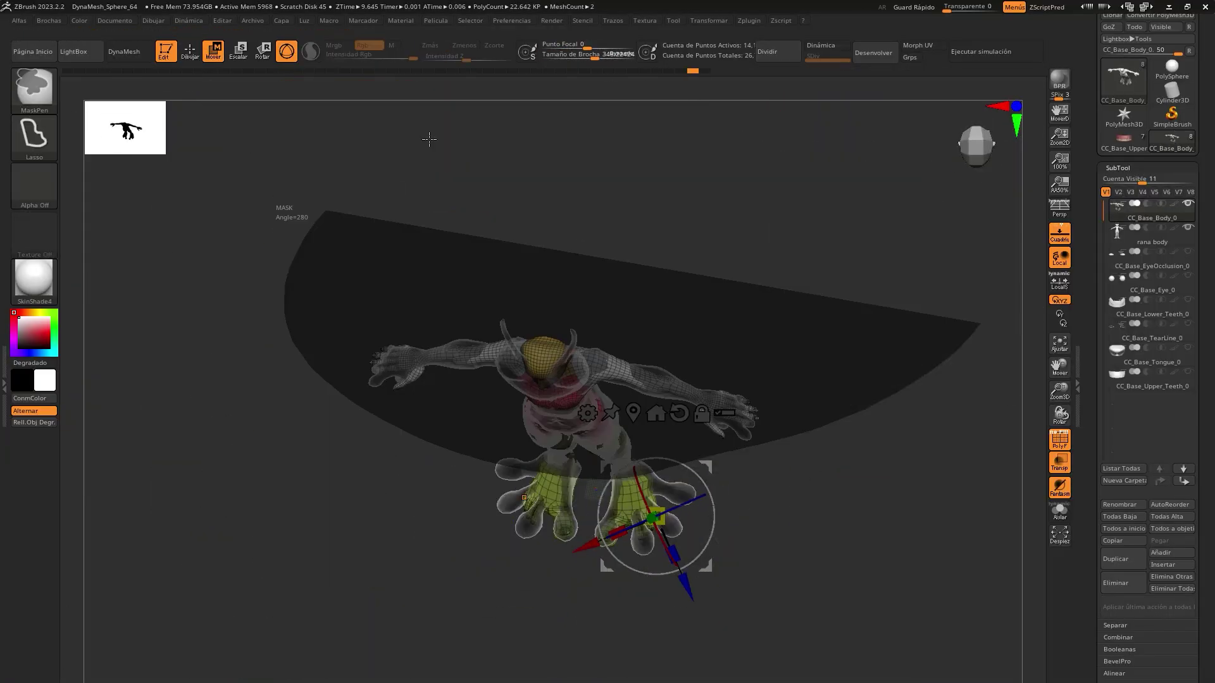
{"action": "key", "text": "w"}
{"action": "mouse_move", "coordinate": [710, 523]}
{"action": "left_mouse_down"}
{"action": "mouse_move", "coordinate": [608, 633]}
{"action": "mouse_move", "coordinate": [624, 521]}
{"action": "mouse_move", "coordinate": [480, 613]}
{"action": "mouse_move", "coordinate": [584, 332]}
{"action": "left_mouse_up"}
{"action": "key", "text": "q"}
{"action": "key", "text": "w"}
{"action": "key", "text": "q"}
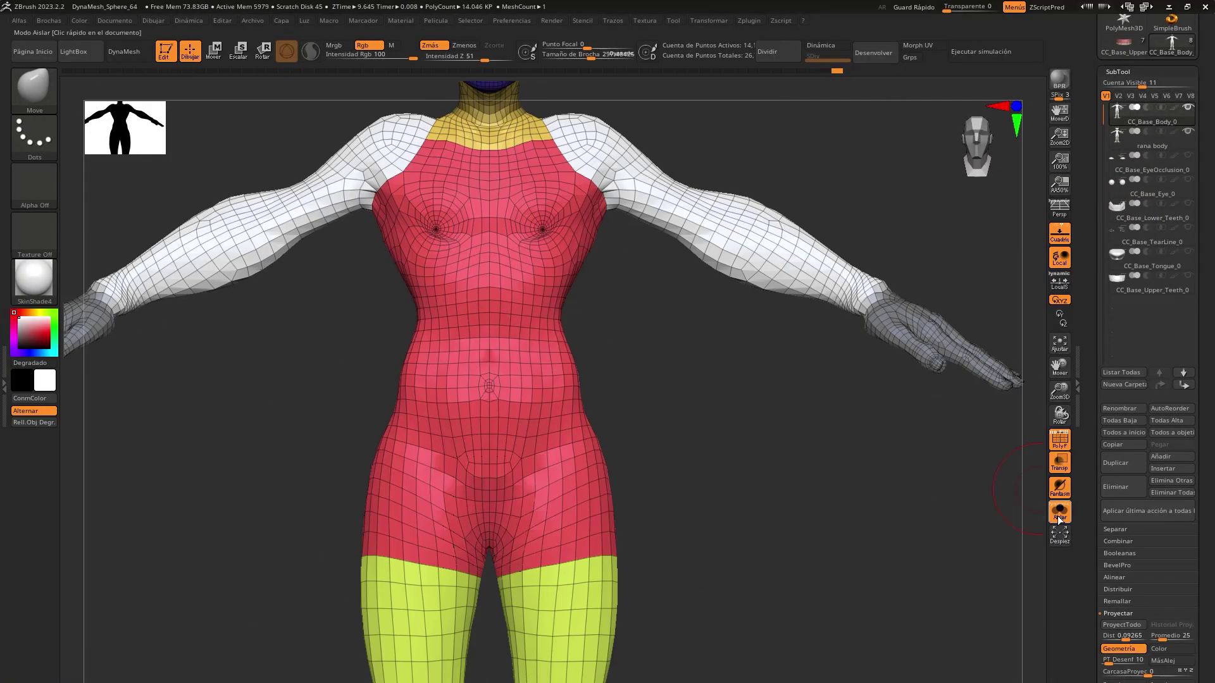
Step: Shape the torso and thick-fingered hands with the Inflat and Move brushes
{"action": "mouse_move", "coordinate": [712, 306]}
{"action": "left_mouse_down"}
{"action": "mouse_move", "coordinate": [598, 382]}
{"action": "mouse_move", "coordinate": [662, 496]}
{"action": "mouse_move", "coordinate": [976, 590]}
{"action": "left_mouse_up"}
{"action": "key", "text": "b"}
{"action": "key", "text": "i"}
{"action": "key", "text": "n"}
{"action": "key", "text": "b"}
{"action": "key", "text": "m"}
{"action": "key", "text": "v"}
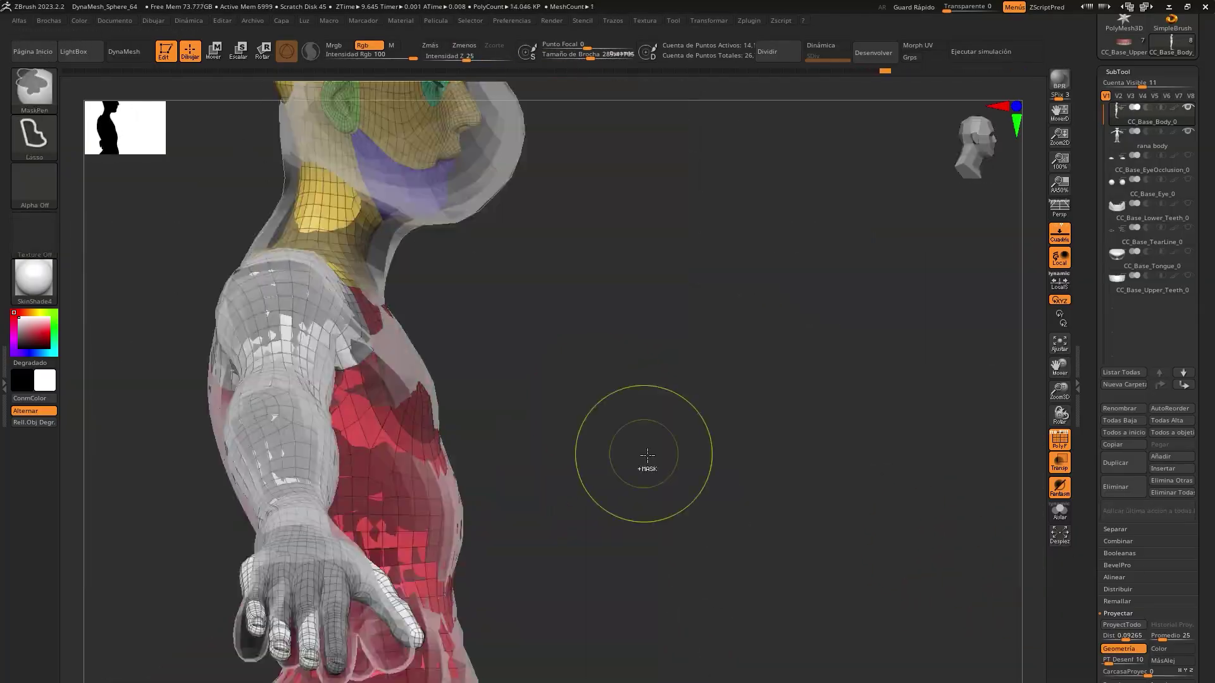
{"action": "left_click_drag", "start_coordinate": [975, 589], "coordinate": [307, 462]}
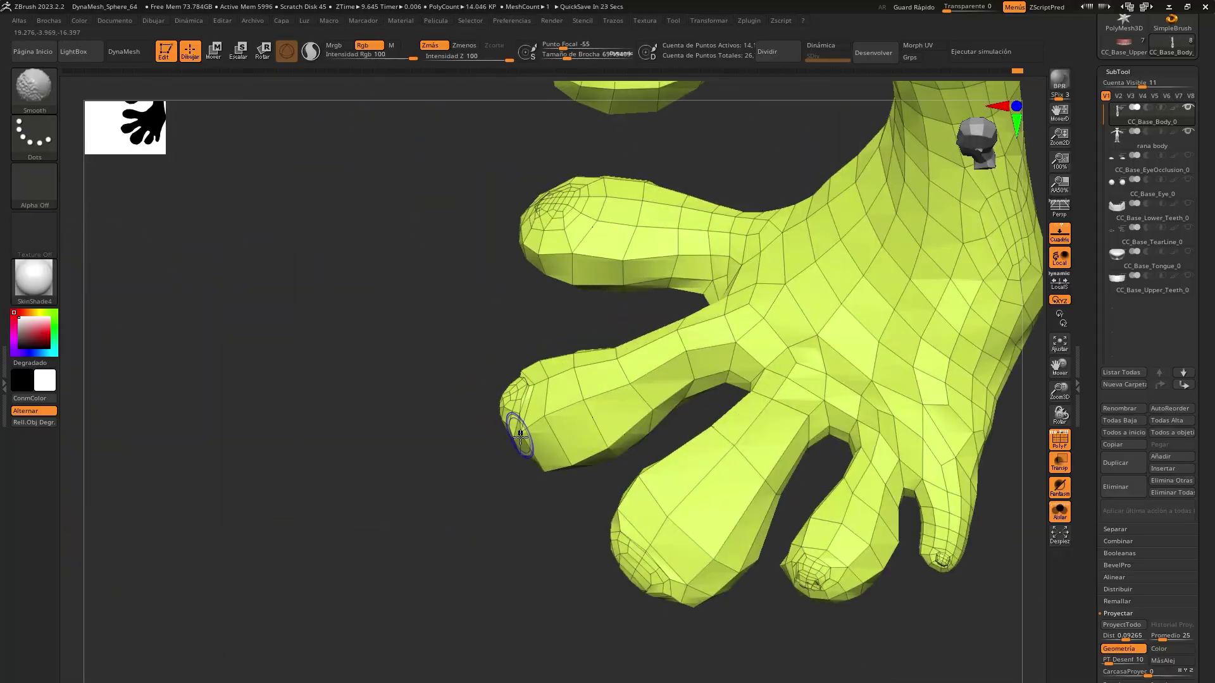
{"action": "left_click_drag", "start_coordinate": [513, 410], "coordinate": [344, 518]}
{"action": "mouse_move", "coordinate": [371, 469]}
{"action": "left_mouse_down"}
{"action": "mouse_move", "coordinate": [538, 502]}
{"action": "mouse_move", "coordinate": [540, 225]}
{"action": "mouse_move", "coordinate": [629, 339]}
{"action": "mouse_move", "coordinate": [483, 382]}
{"action": "mouse_move", "coordinate": [263, 631]}
{"action": "mouse_move", "coordinate": [507, 361]}
{"action": "mouse_move", "coordinate": [361, 560]}
{"action": "mouse_move", "coordinate": [381, 502]}
{"action": "mouse_move", "coordinate": [358, 633]}
{"action": "mouse_move", "coordinate": [312, 637]}
{"action": "mouse_move", "coordinate": [231, 597]}
{"action": "mouse_move", "coordinate": [453, 361]}
{"action": "mouse_move", "coordinate": [380, 481]}
{"action": "mouse_move", "coordinate": [353, 577]}
{"action": "mouse_move", "coordinate": [656, 453]}
{"action": "mouse_move", "coordinate": [513, 631]}
{"action": "mouse_move", "coordinate": [466, 488]}
{"action": "mouse_move", "coordinate": [325, 537]}
{"action": "mouse_move", "coordinate": [442, 503]}
{"action": "mouse_move", "coordinate": [367, 402]}
{"action": "mouse_move", "coordinate": [447, 529]}
{"action": "mouse_move", "coordinate": [779, 446]}
{"action": "mouse_move", "coordinate": [459, 586]}
{"action": "mouse_move", "coordinate": [462, 623]}
{"action": "mouse_move", "coordinate": [475, 569]}
{"action": "left_mouse_up"}
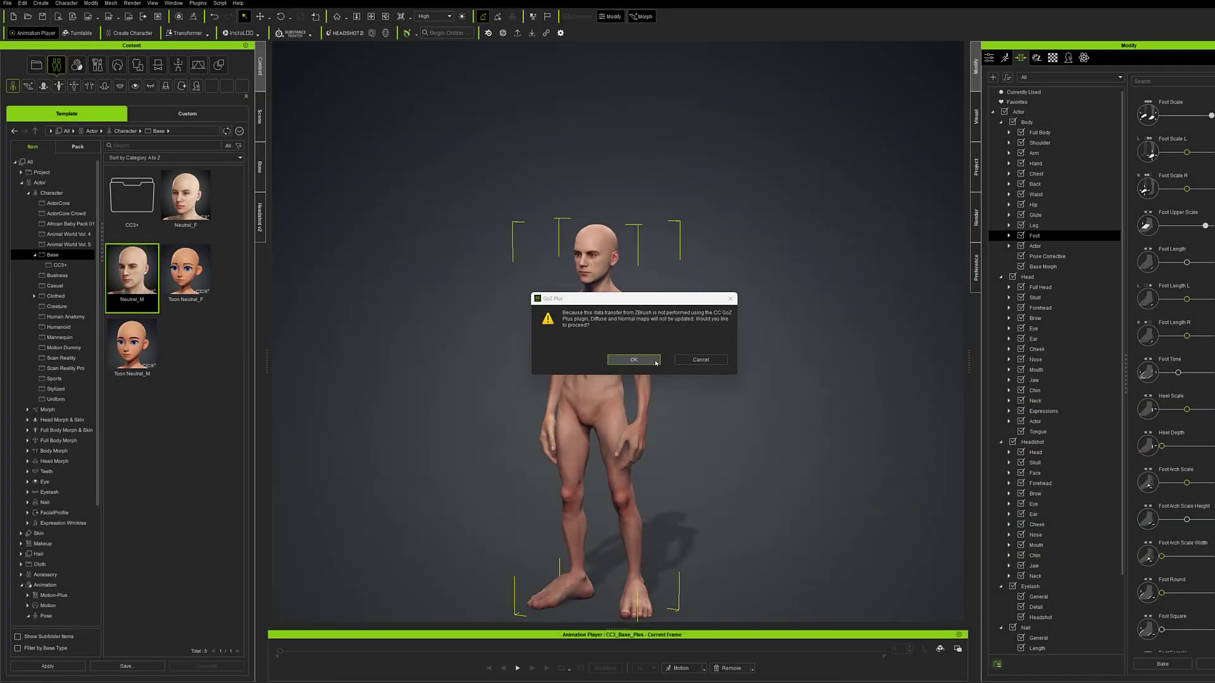
Step: Confirm the GoZ transfer, update the body mesh, and auto-position the bones
{"action": "left_click", "coordinate": [634, 360]}
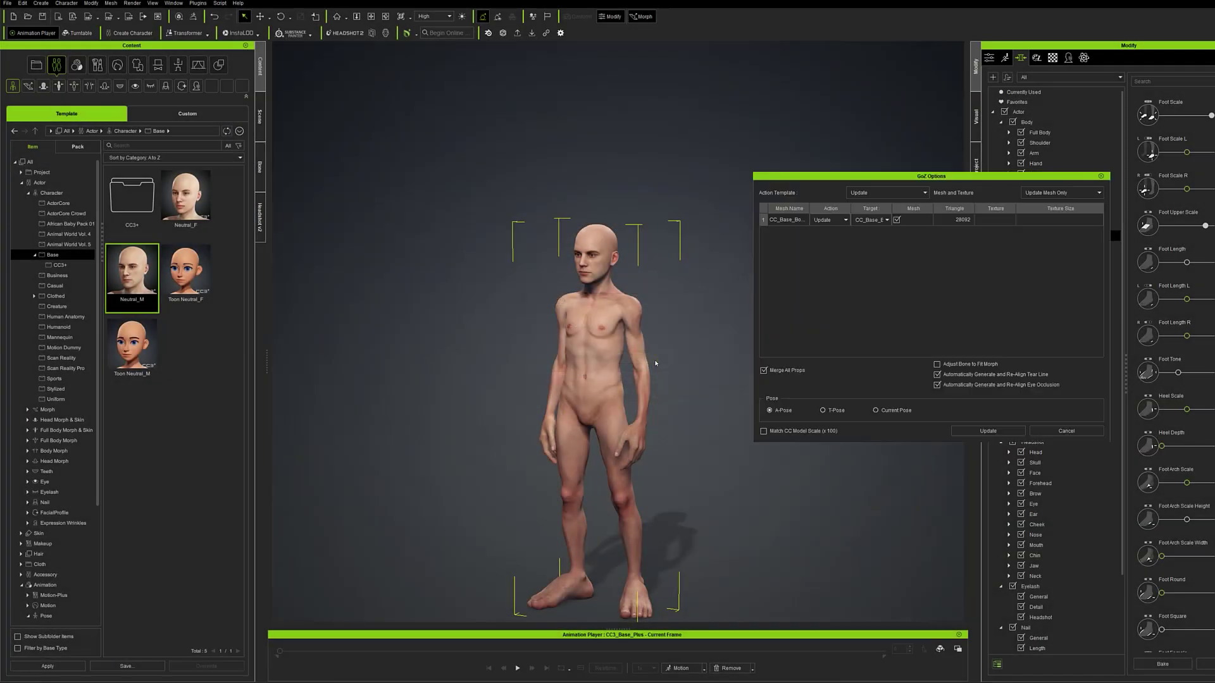
{"action": "left_click", "coordinate": [970, 431]}
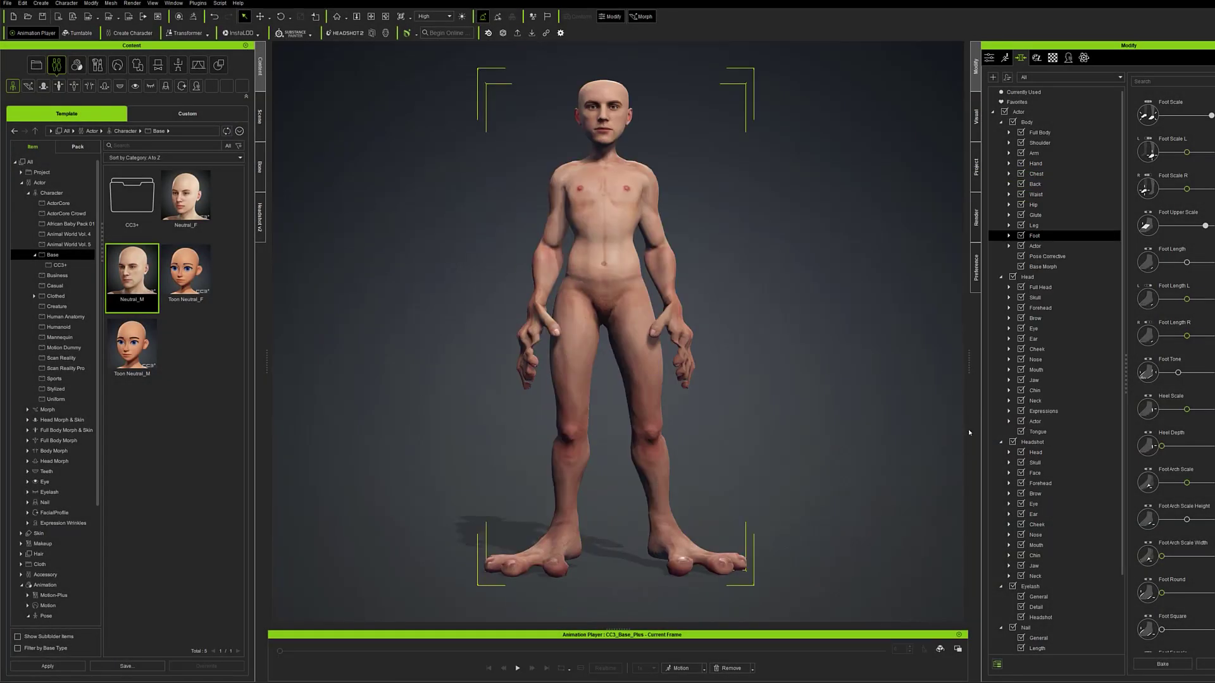
{"action": "left_click", "coordinate": [990, 57]}
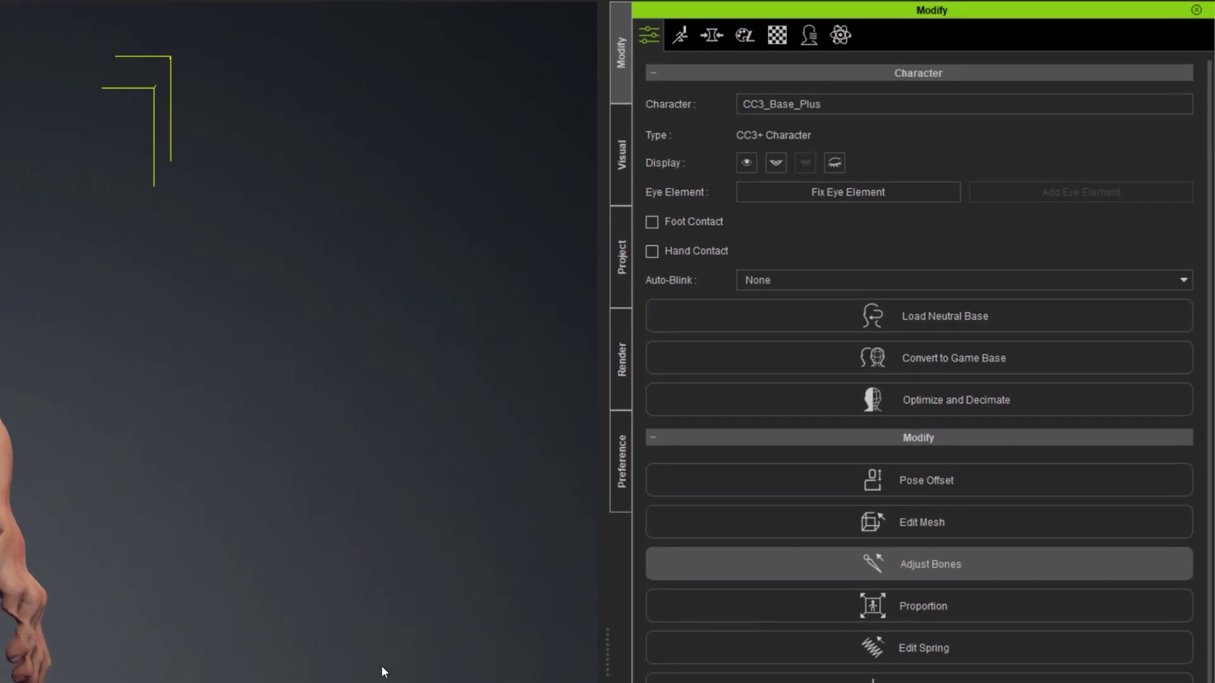
{"action": "left_click", "coordinate": [985, 216]}
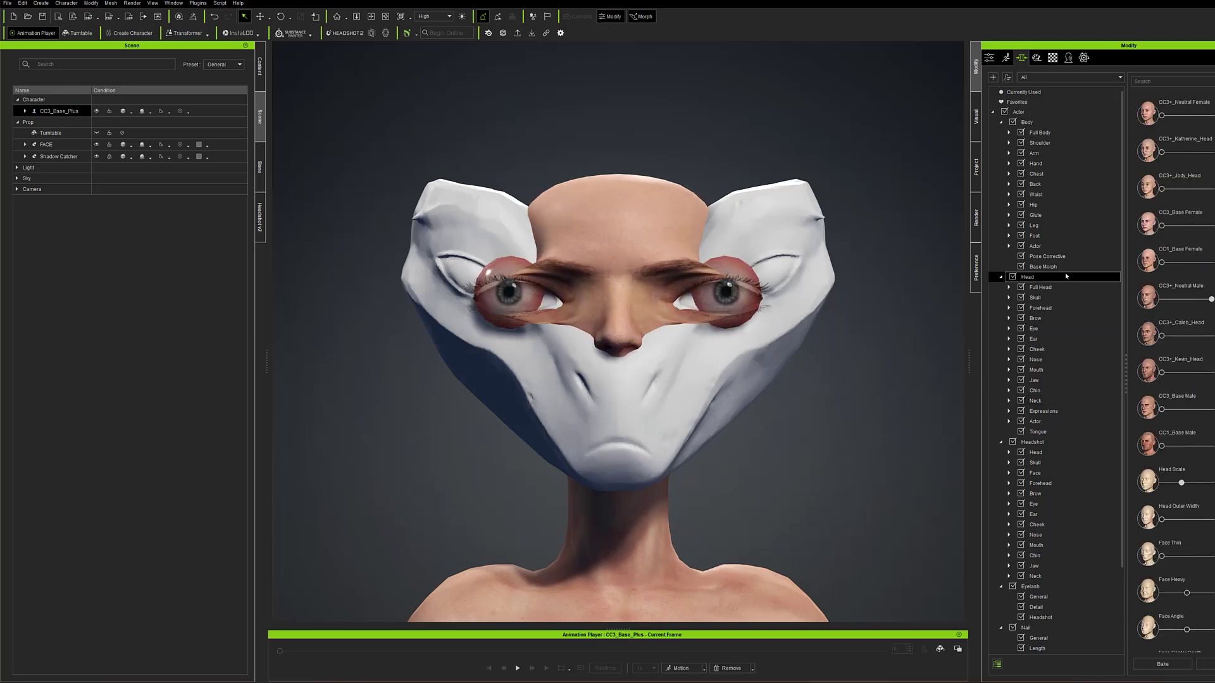
Step: Widen the eyes with the Head Eye morph sliders and select CC3_Base_Plus
{"action": "left_click", "coordinate": [1044, 328]}
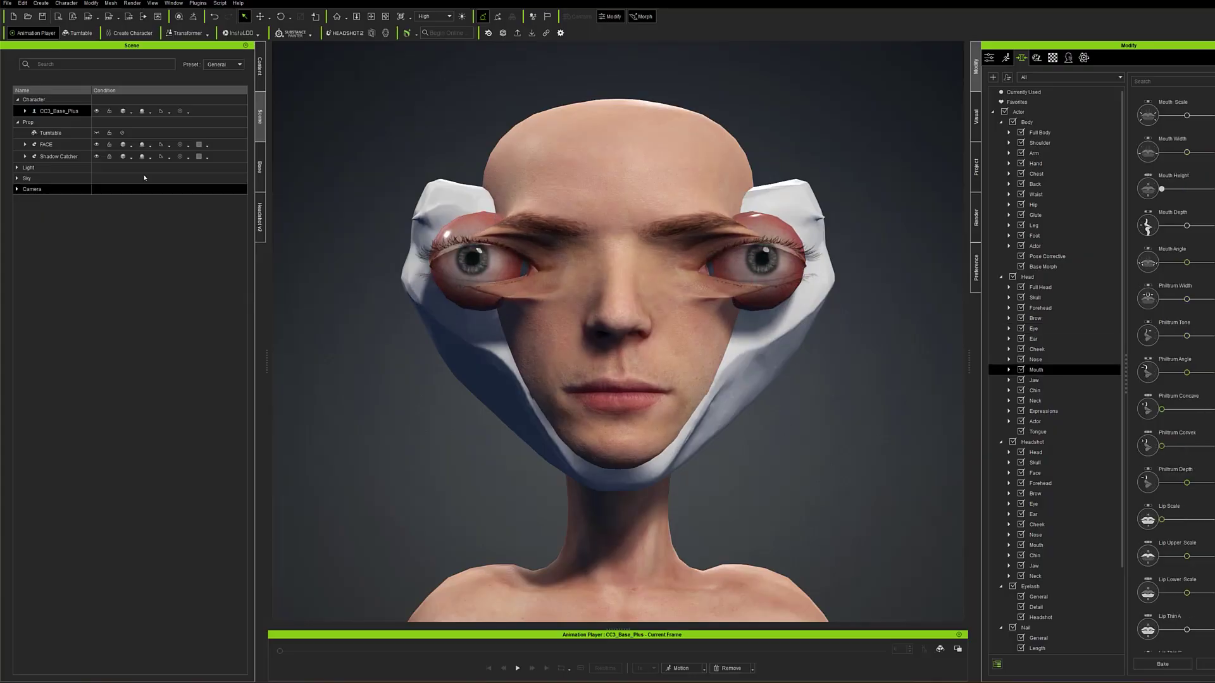
{"action": "left_click", "coordinate": [671, 419]}
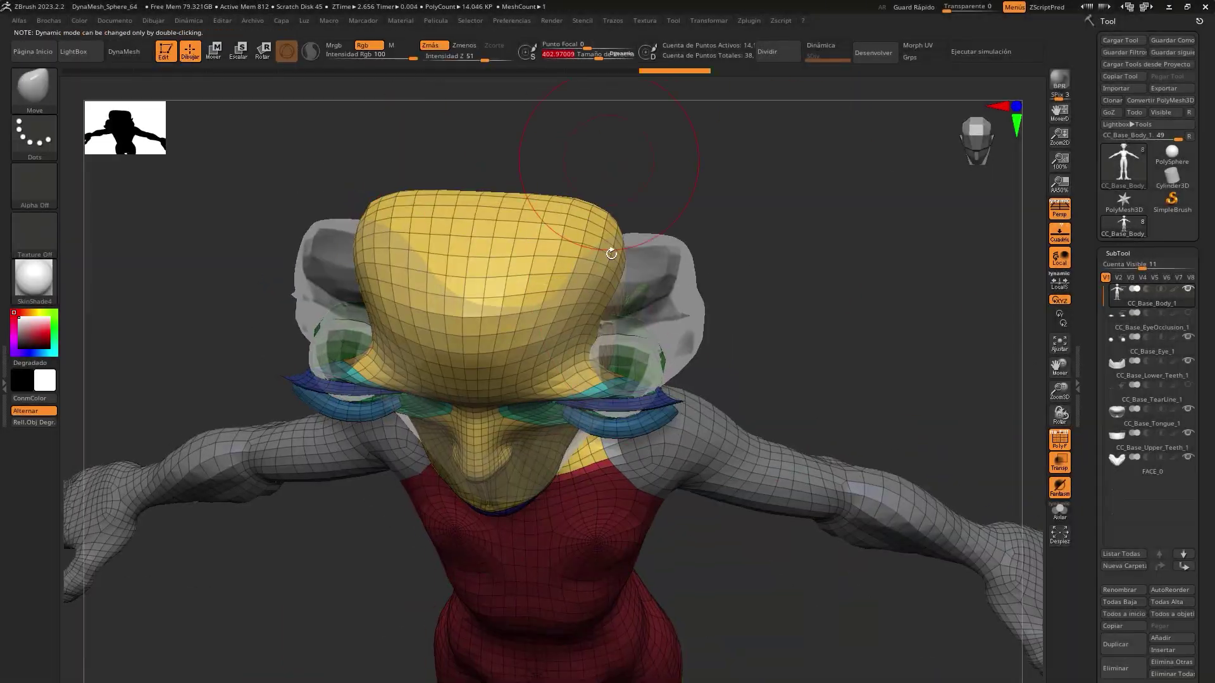
{"action": "mouse_move", "coordinate": [611, 253]}
{"action": "left_mouse_down"}
{"action": "mouse_move", "coordinate": [665, 435]}
{"action": "mouse_move", "coordinate": [902, 327]}
{"action": "mouse_move", "coordinate": [446, 401]}
{"action": "left_mouse_up"}
Step: Smooth and scale the eye shell with Transpose Scale
{"action": "key", "text": "shift"}
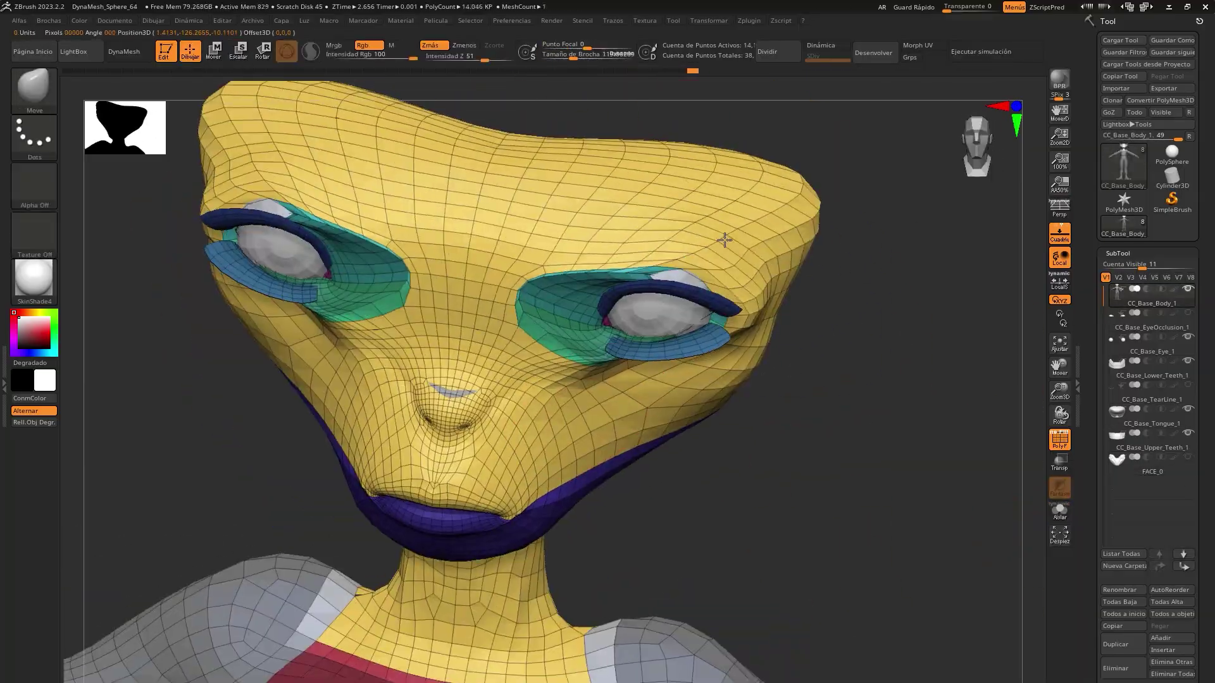
{"action": "right_click_drag", "start_coordinate": [773, 287], "coordinate": [588, 386]}
{"action": "key", "text": "e"}
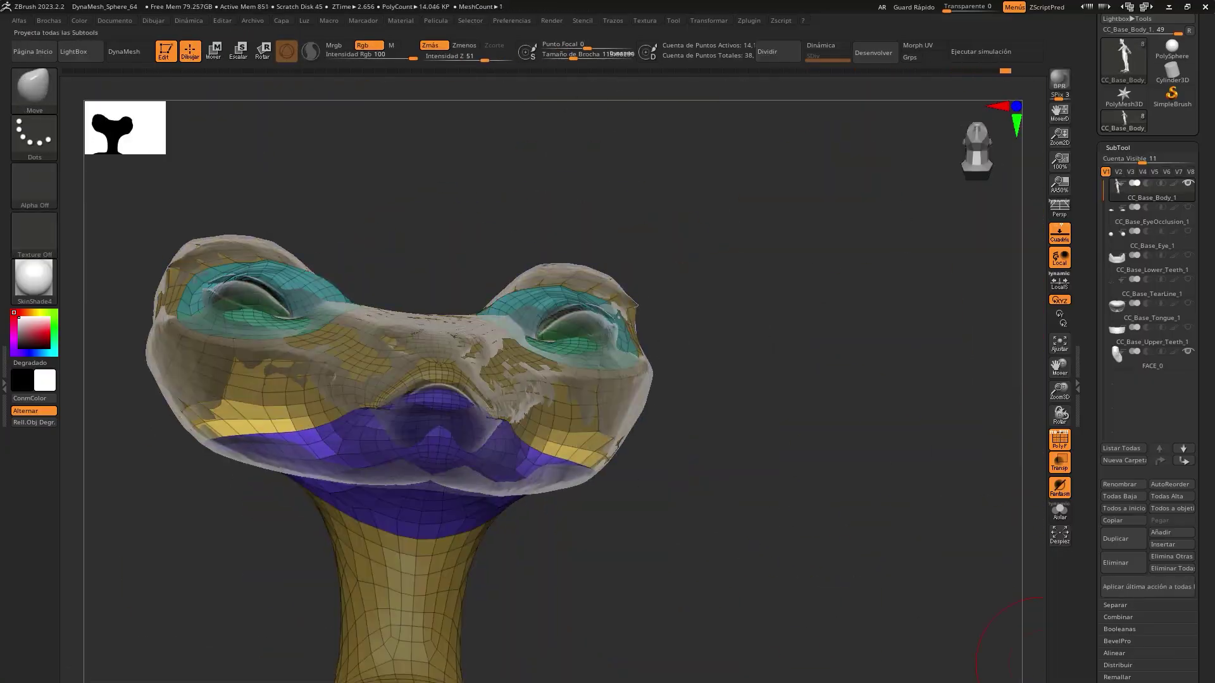
Step: Orbit around the lips and eye sockets to inspect the outer eyelid
{"action": "left_click_drag", "start_coordinate": [825, 618], "coordinate": [854, 566]}
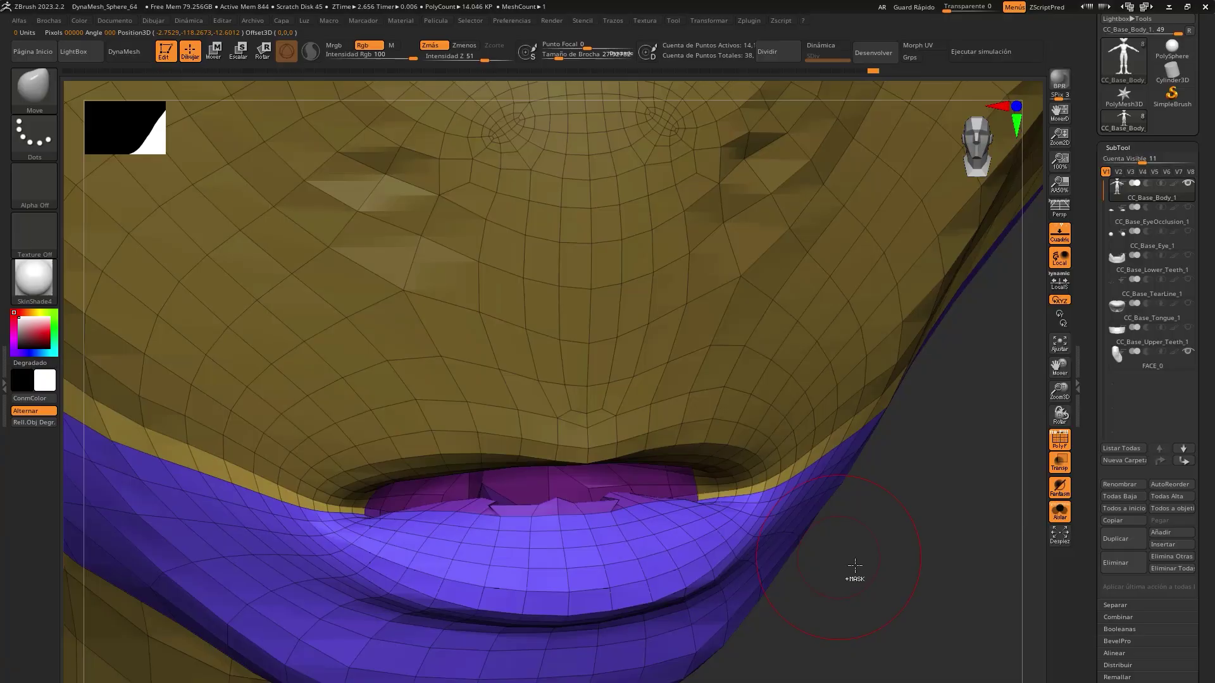
{"action": "mouse_move", "coordinate": [855, 566]}
{"action": "right_mouse_down"}
{"action": "mouse_move", "coordinate": [814, 551]}
{"action": "mouse_move", "coordinate": [589, 342]}
{"action": "mouse_move", "coordinate": [624, 158]}
{"action": "mouse_move", "coordinate": [912, 491]}
{"action": "mouse_move", "coordinate": [695, 411]}
{"action": "right_mouse_up"}
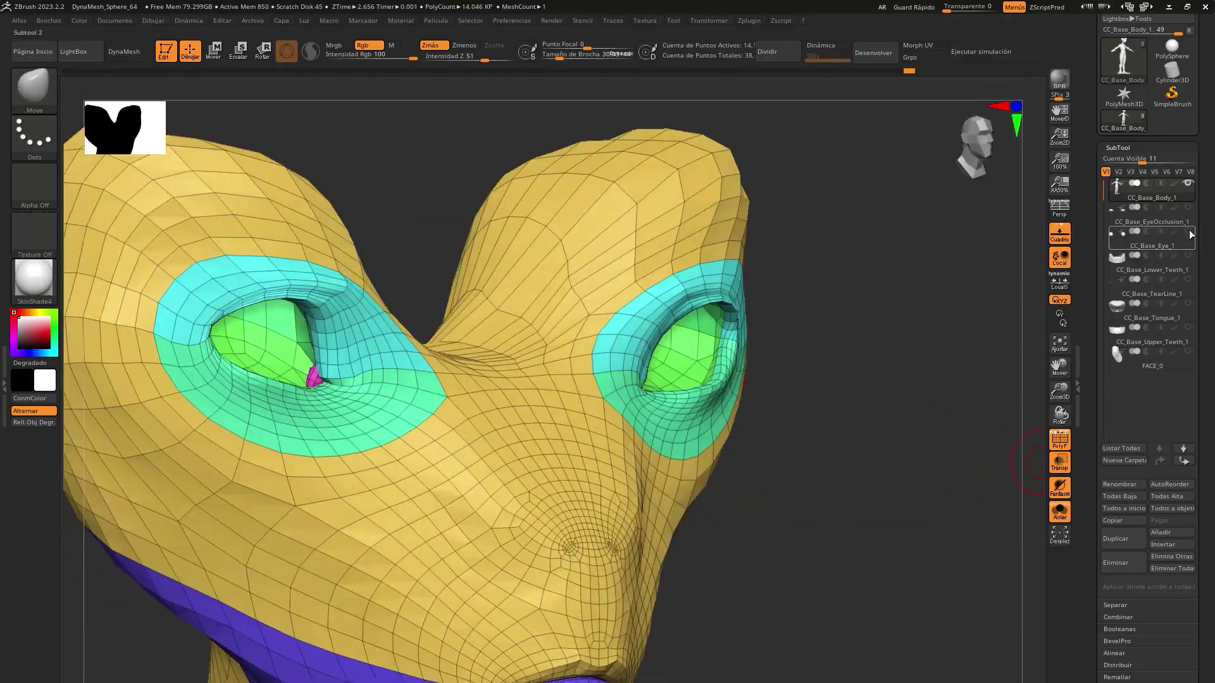
{"action": "mouse_move", "coordinate": [1026, 461]}
{"action": "right_mouse_down"}
{"action": "mouse_move", "coordinate": [326, 591]}
{"action": "mouse_move", "coordinate": [854, 281]}
{"action": "right_mouse_up"}
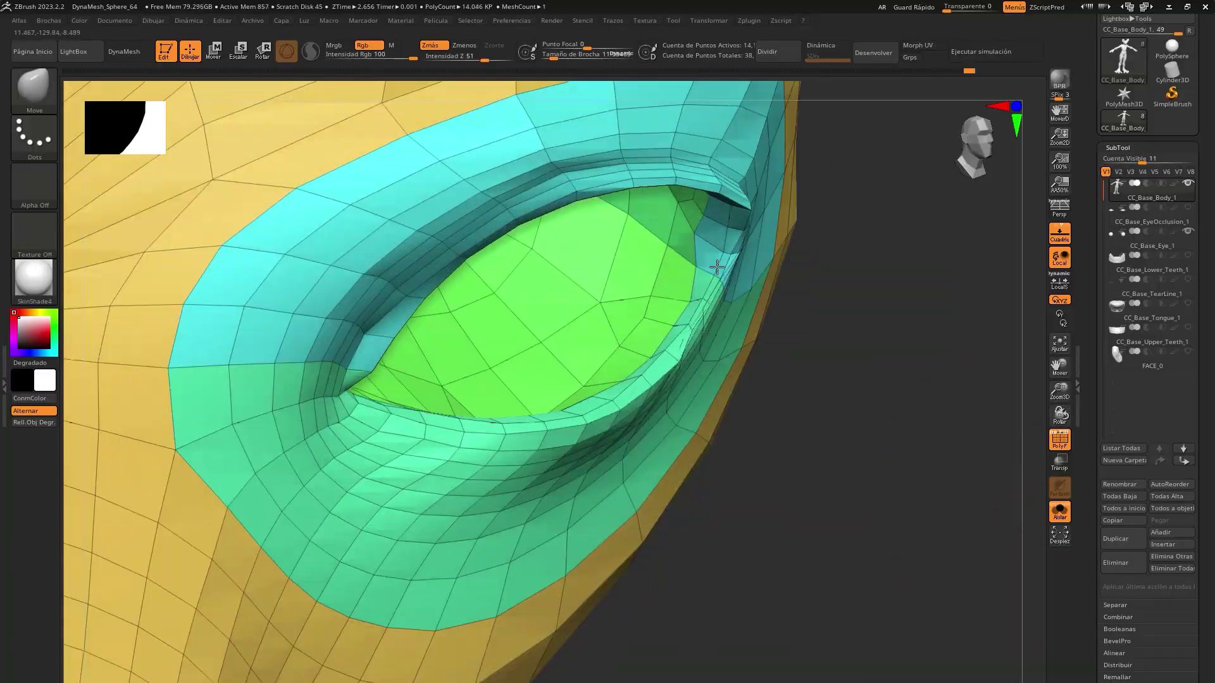
{"action": "mouse_move", "coordinate": [716, 268]}
{"action": "right_mouse_down"}
{"action": "mouse_move", "coordinate": [833, 320]}
{"action": "mouse_move", "coordinate": [611, 461]}
{"action": "mouse_move", "coordinate": [643, 629]}
{"action": "mouse_move", "coordinate": [448, 506]}
{"action": "mouse_move", "coordinate": [426, 507]}
{"action": "mouse_move", "coordinate": [607, 380]}
{"action": "mouse_move", "coordinate": [570, 285]}
{"action": "right_mouse_up"}
{"action": "right_click_drag", "start_coordinate": [548, 56], "coordinate": [930, 393]}
Step: Switch subtools and check the teal eyelid rings around the eyeballs from every side
{"action": "left_click", "coordinate": [1192, 358]}
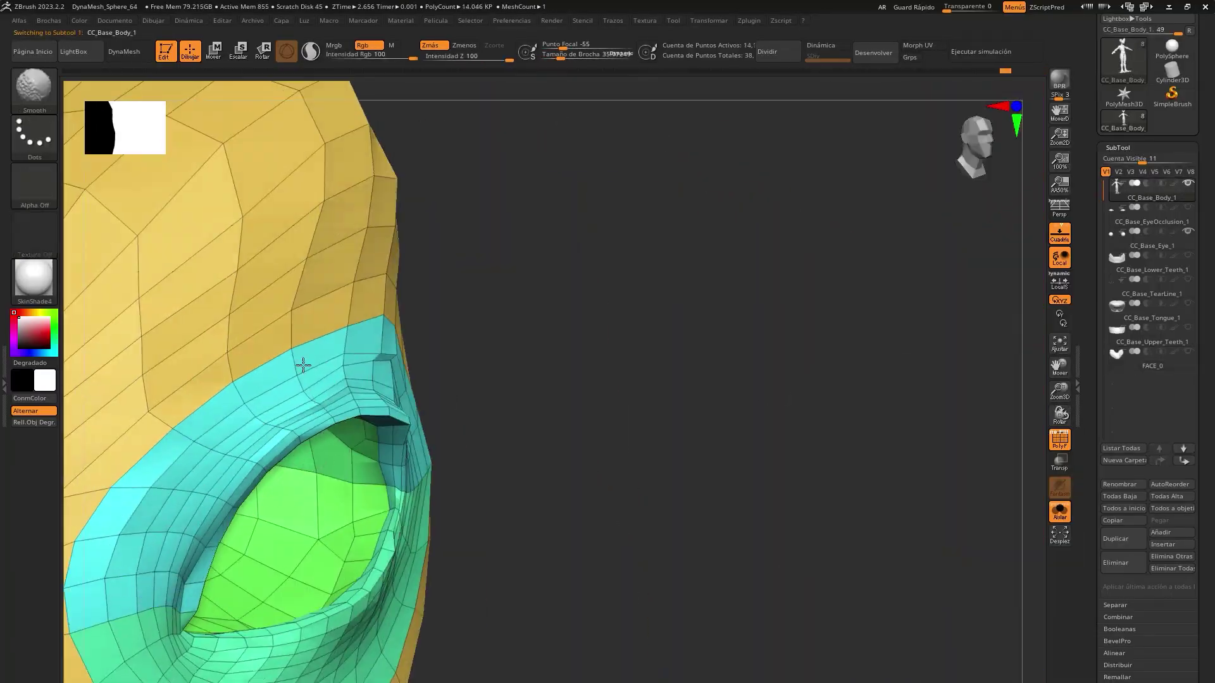
{"action": "mouse_move", "coordinate": [371, 350]}
{"action": "right_mouse_down"}
{"action": "mouse_move", "coordinate": [731, 345]}
{"action": "mouse_move", "coordinate": [312, 423]}
{"action": "right_mouse_up"}
{"action": "mouse_move", "coordinate": [269, 604]}
{"action": "right_mouse_down"}
{"action": "mouse_move", "coordinate": [528, 623]}
{"action": "mouse_move", "coordinate": [413, 418]}
{"action": "right_mouse_up"}
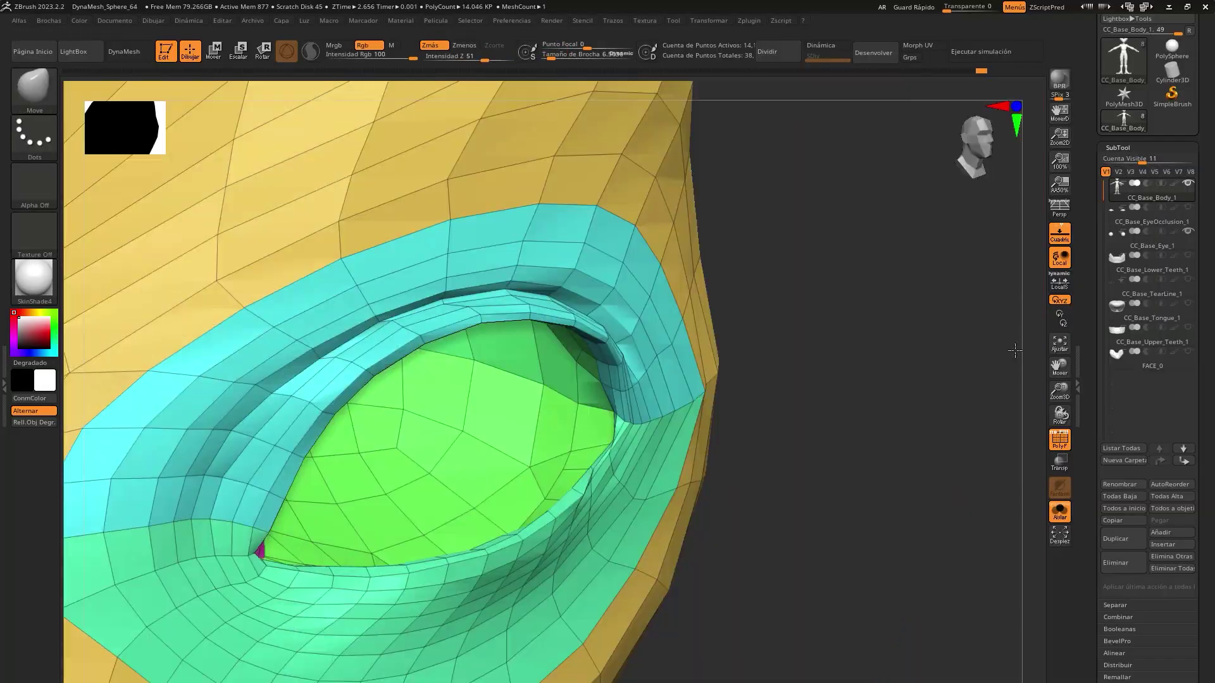
{"action": "right_click_drag", "start_coordinate": [1015, 351], "coordinate": [698, 260]}
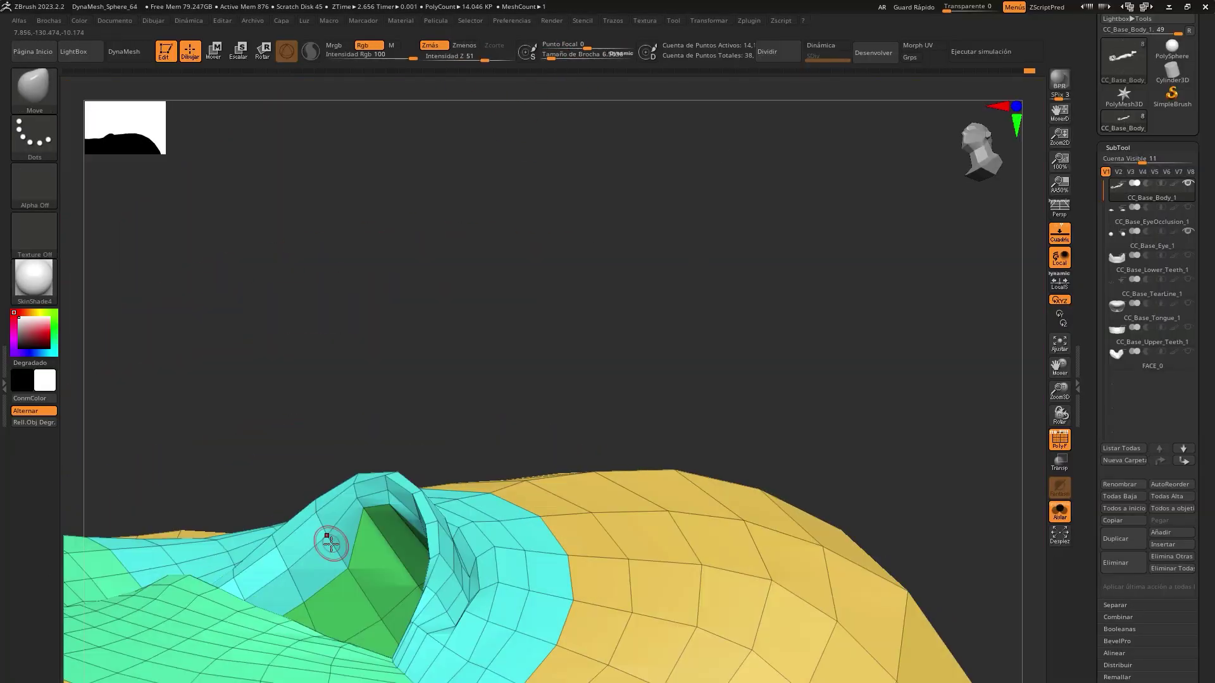
{"action": "mouse_move", "coordinate": [308, 518]}
{"action": "right_mouse_down"}
{"action": "mouse_move", "coordinate": [494, 538]}
{"action": "mouse_move", "coordinate": [527, 158]}
{"action": "right_mouse_up"}
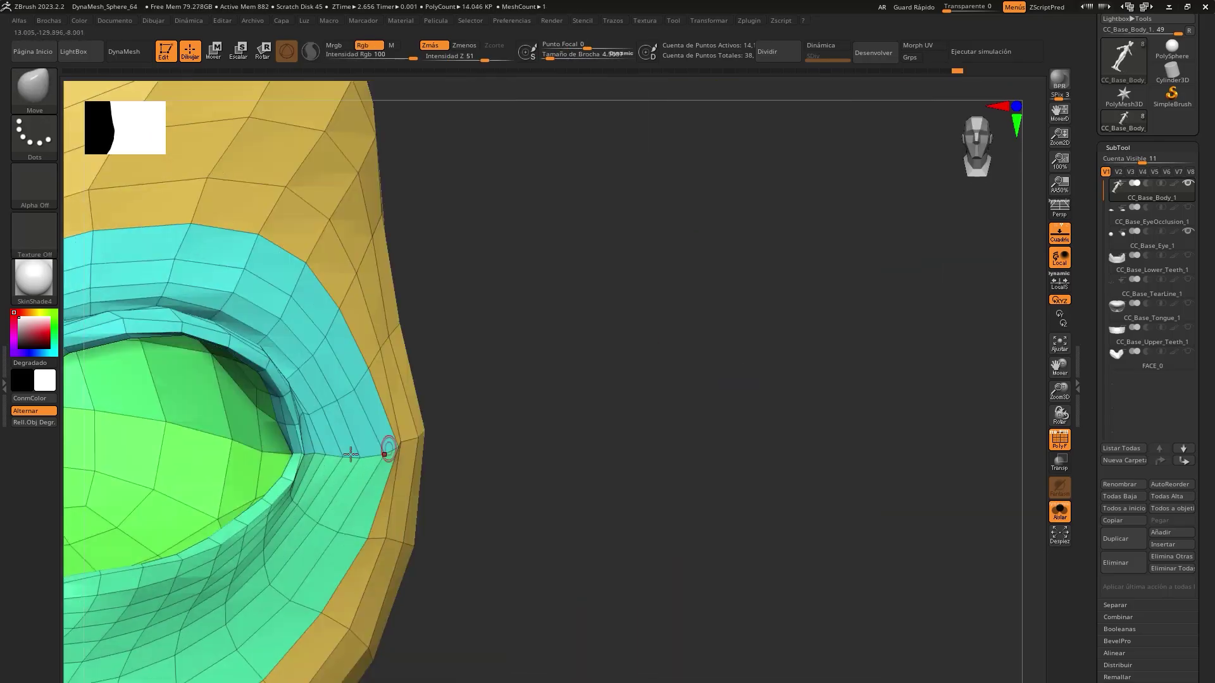
{"action": "mouse_move", "coordinate": [350, 453]}
{"action": "right_mouse_down"}
{"action": "mouse_move", "coordinate": [981, 387]}
{"action": "mouse_move", "coordinate": [1072, 430]}
{"action": "right_mouse_up"}
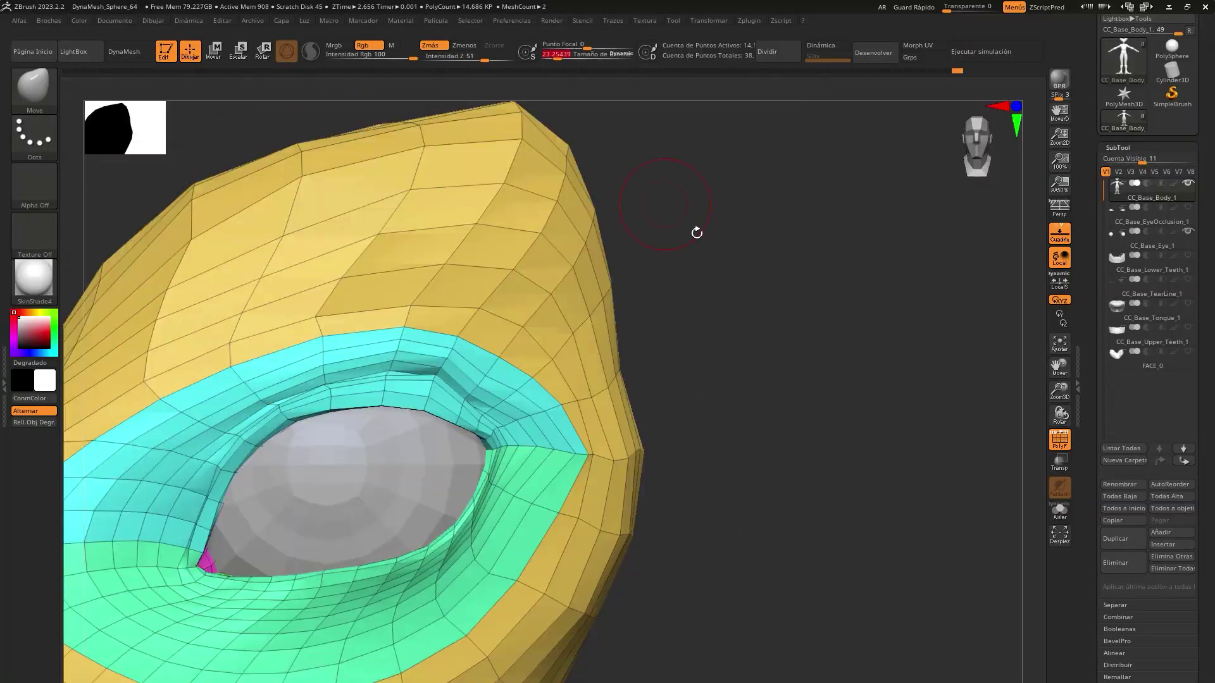
{"action": "right_click_drag", "start_coordinate": [697, 233], "coordinate": [651, 242]}
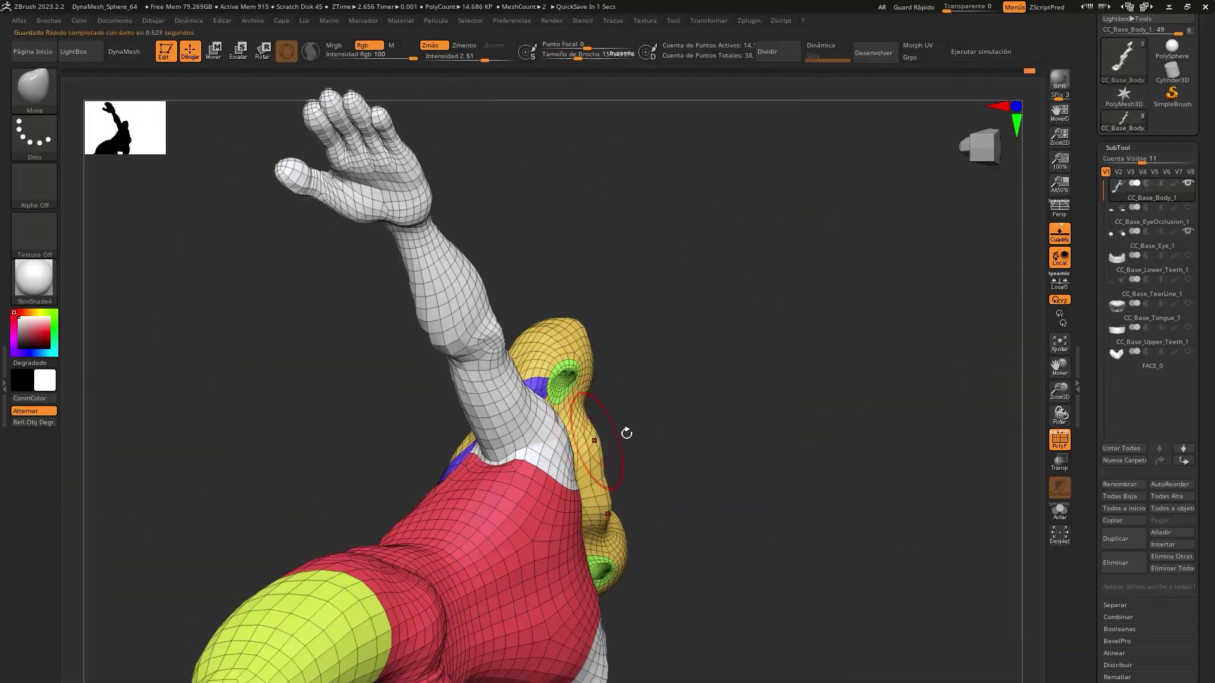
{"action": "right_click_drag", "start_coordinate": [477, 530], "coordinate": [646, 496]}
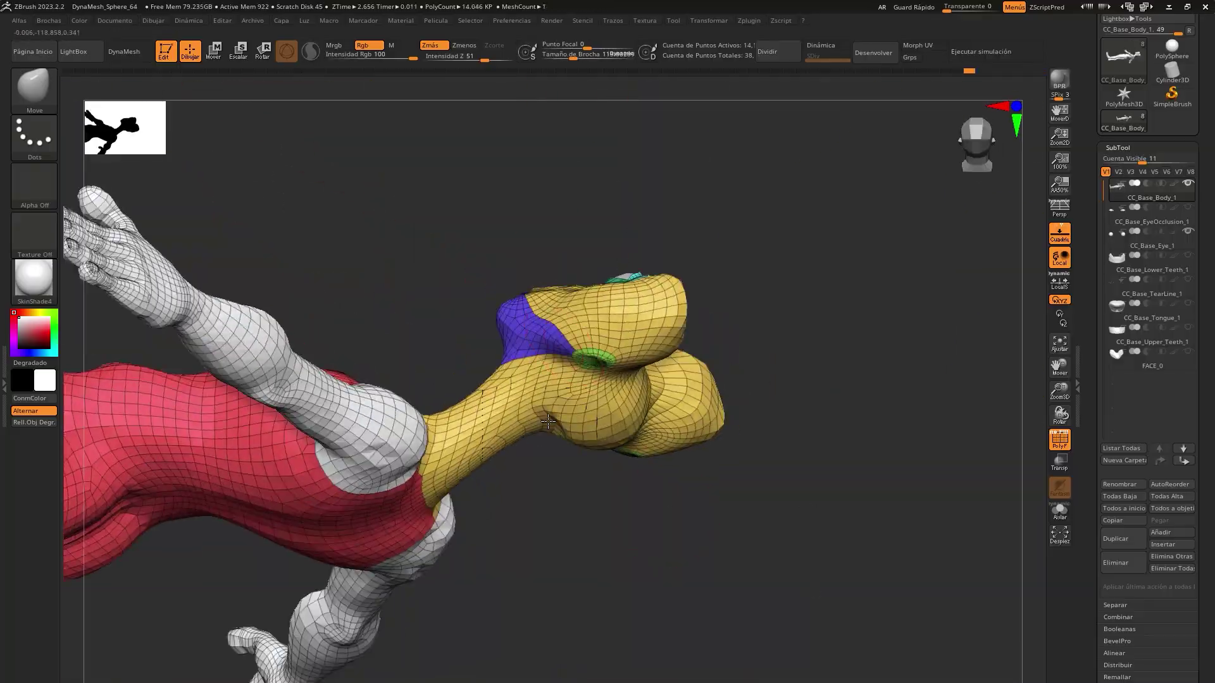
{"action": "right_click_drag", "start_coordinate": [561, 500], "coordinate": [1070, 456]}
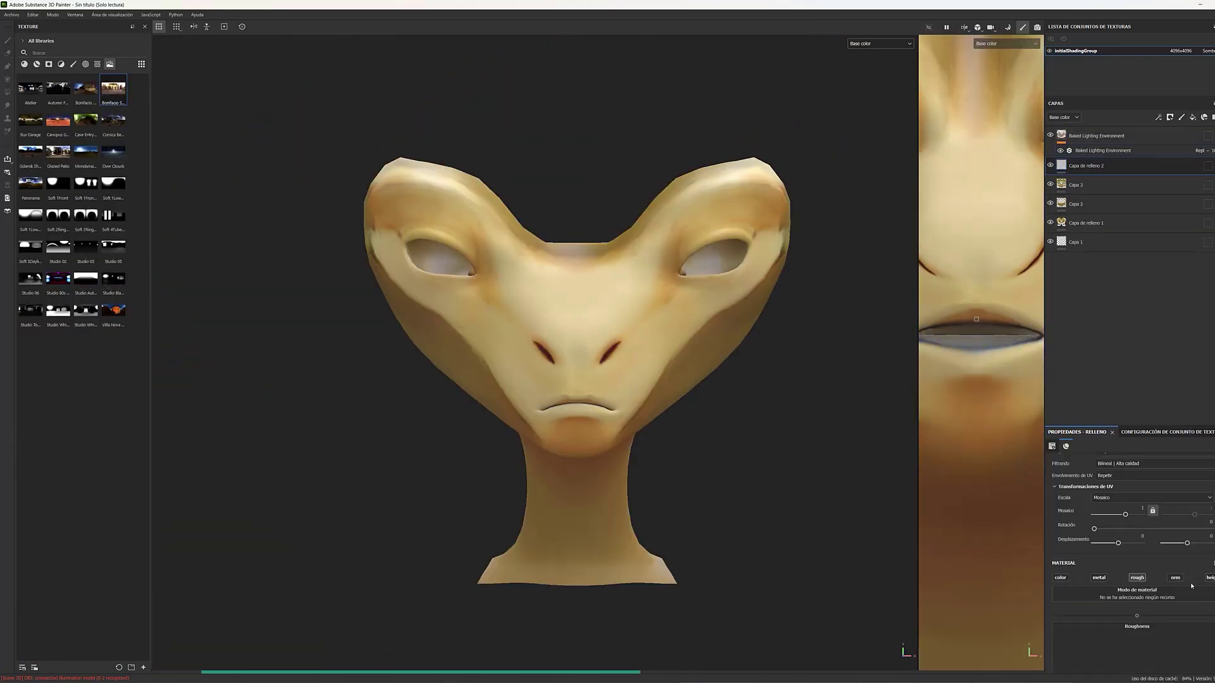
Step: Select the Baked Lighting Environment filter layer
{"action": "left_click", "coordinate": [1073, 150]}
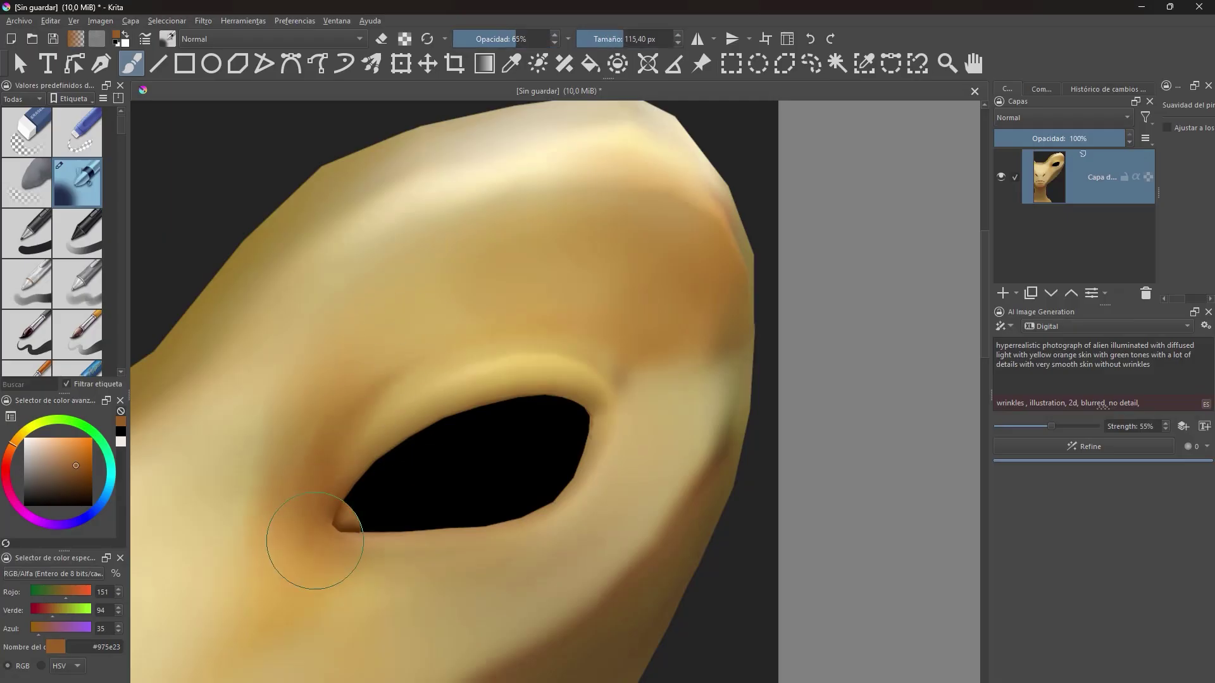
Step: Sample light and tan skin tones and paint light skin along the lower eyelid
{"action": "left_click", "coordinate": [465, 367], "text": "ctrl"}
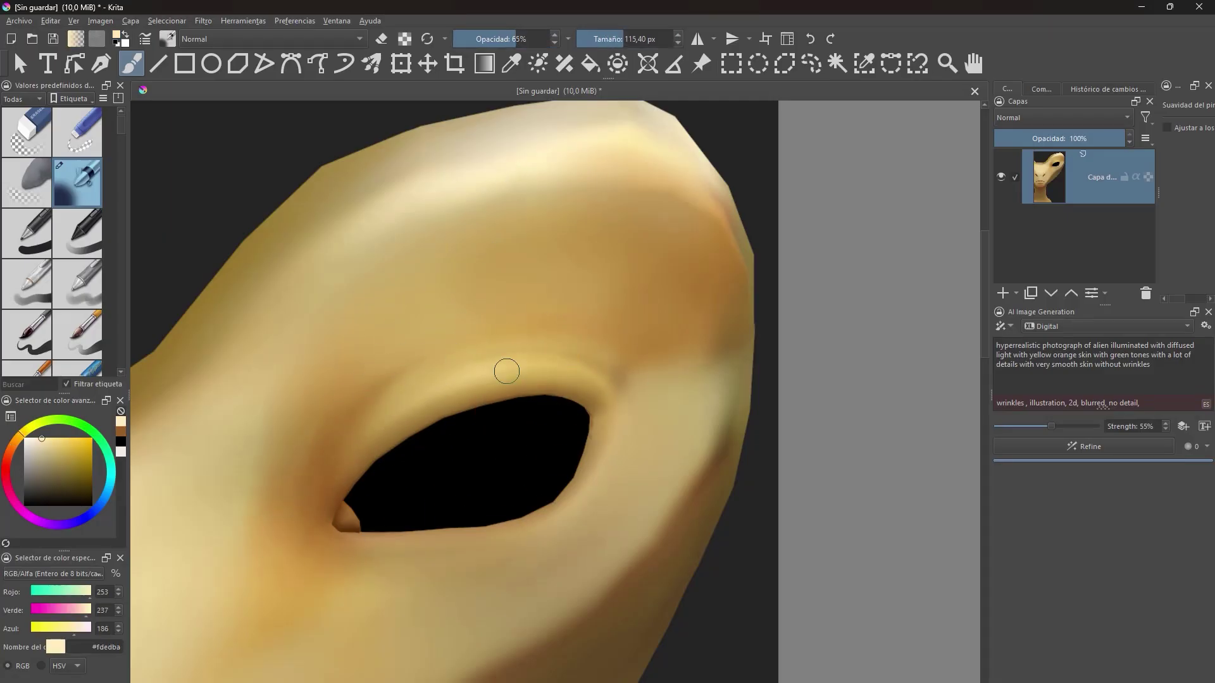
{"action": "left_click", "coordinate": [472, 324], "text": "ctrl"}
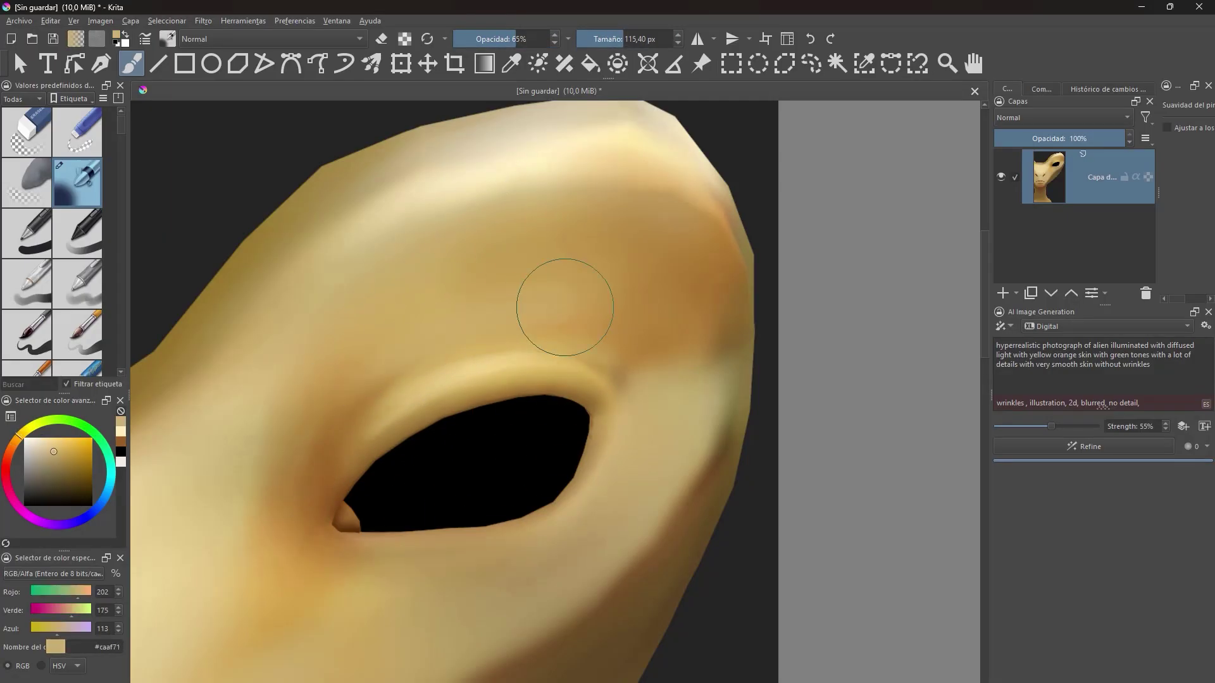
{"action": "left_click", "coordinate": [532, 340], "text": "ctrl"}
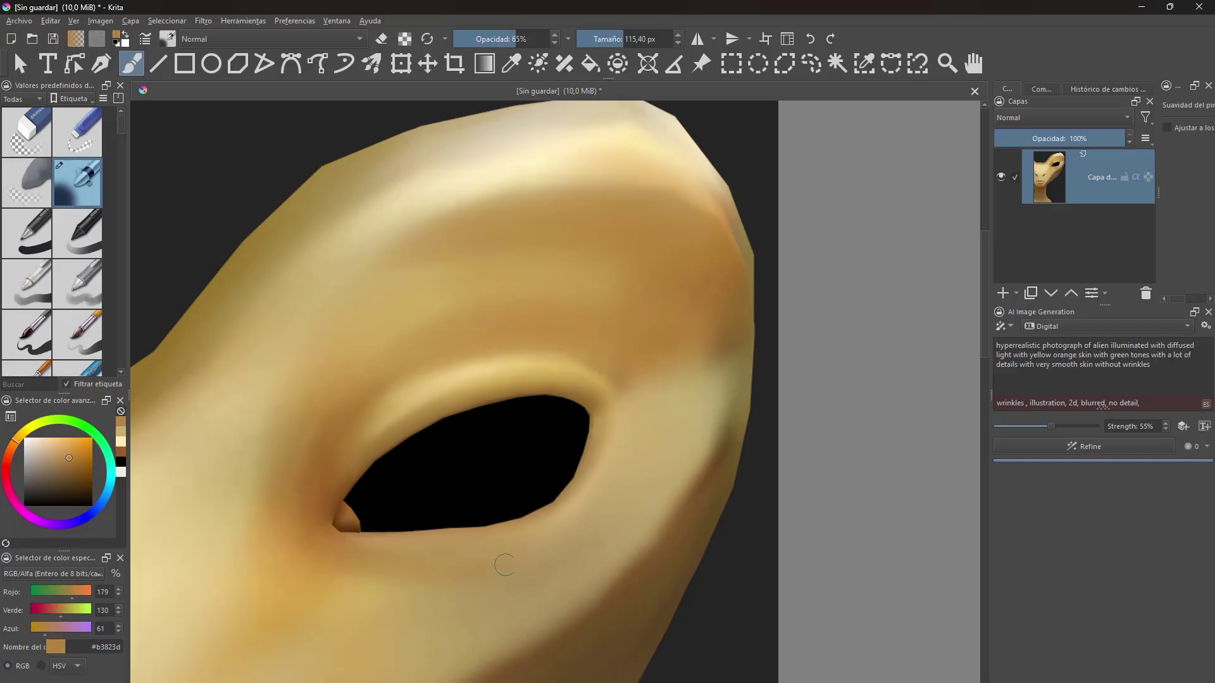
{"action": "left_click", "coordinate": [277, 546], "text": "ctrl"}
{"action": "left_click_drag", "start_coordinate": [384, 539], "coordinate": [549, 537]}
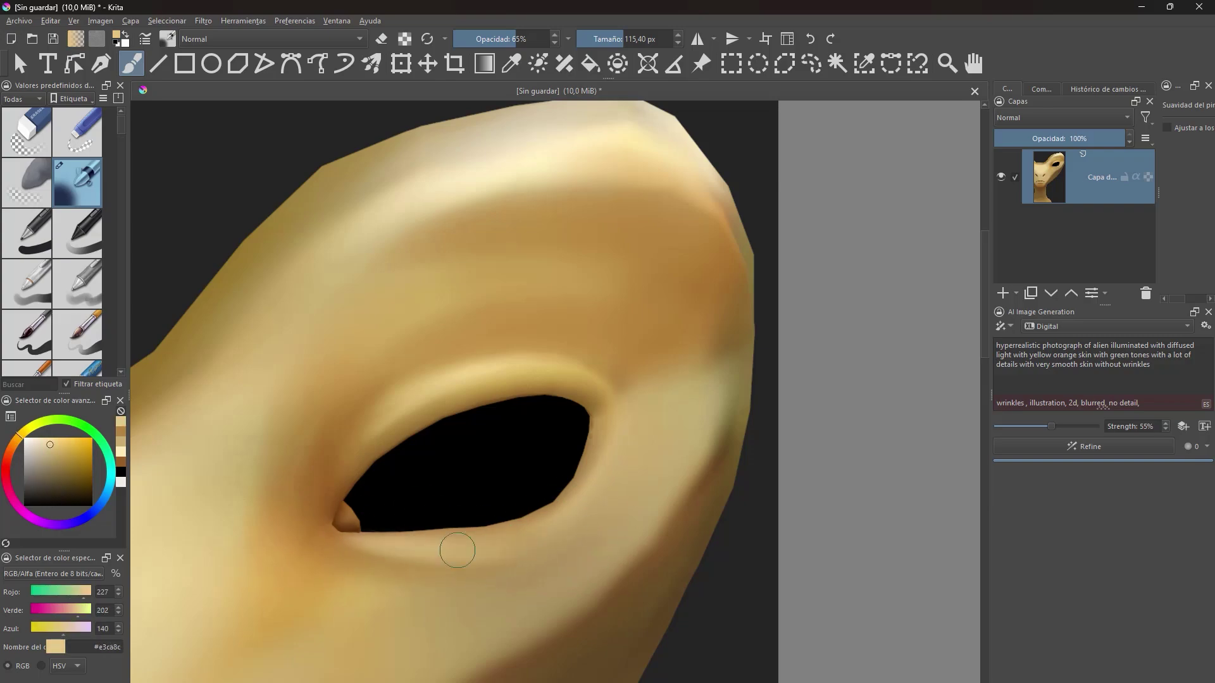
Step: Lower brush opacity and sample darker, lighter and mid-brown tan tones
{"action": "middle_click_drag", "start_coordinate": [469, 545], "coordinate": [406, 422]}
{"action": "left_click", "coordinate": [406, 423], "text": "ctrl"}
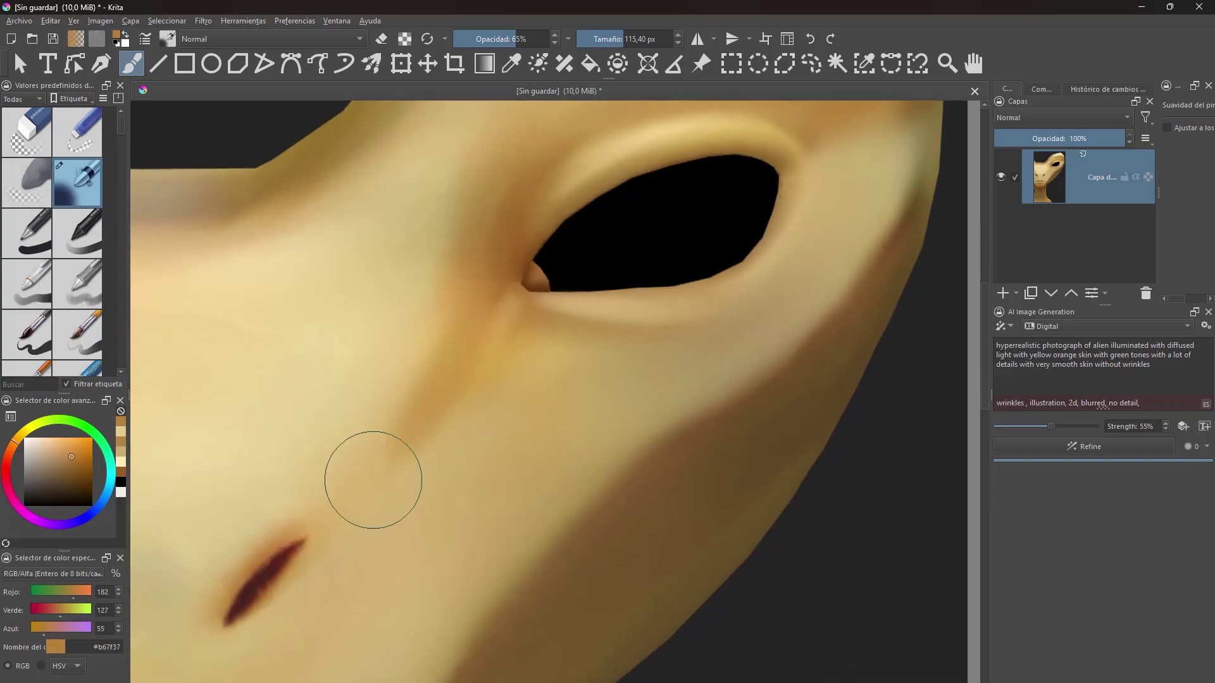
{"action": "left_click", "coordinate": [495, 38]}
{"action": "left_click", "coordinate": [432, 314], "text": "ctrl"}
{"action": "left_click", "coordinate": [311, 477], "text": "ctrl"}
{"action": "middle_click_drag", "start_coordinate": [713, 413], "coordinate": [516, 560]}
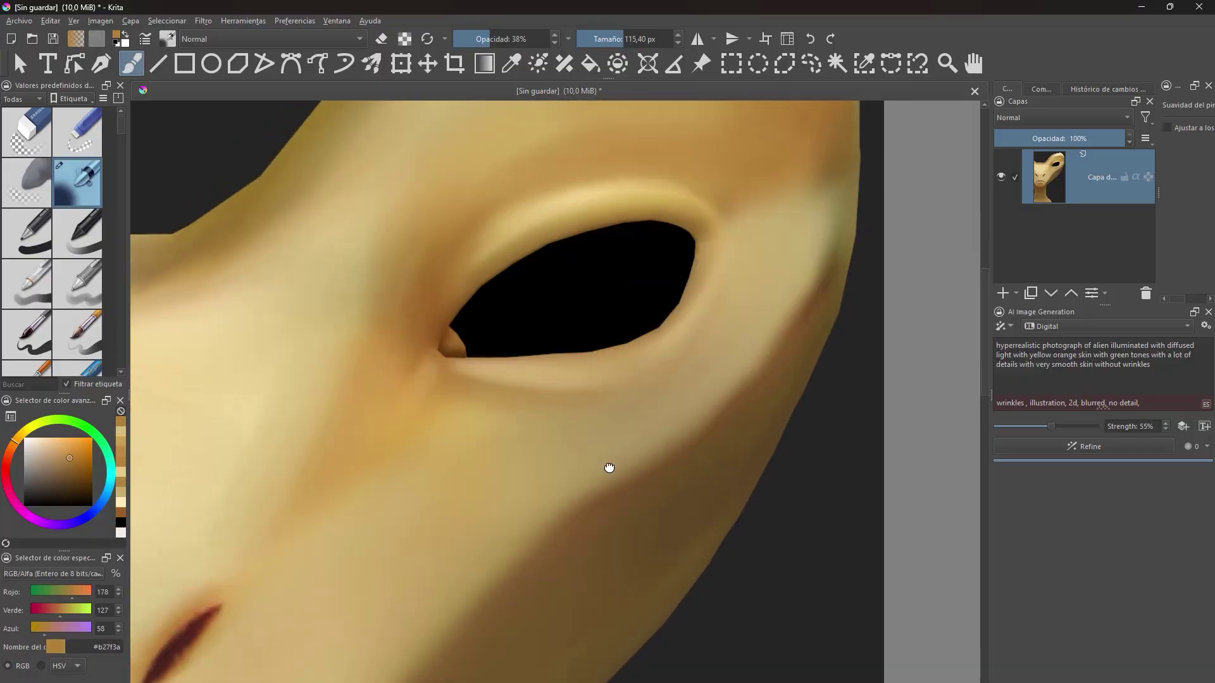
{"action": "middle_click_drag", "start_coordinate": [560, 414], "coordinate": [597, 585]}
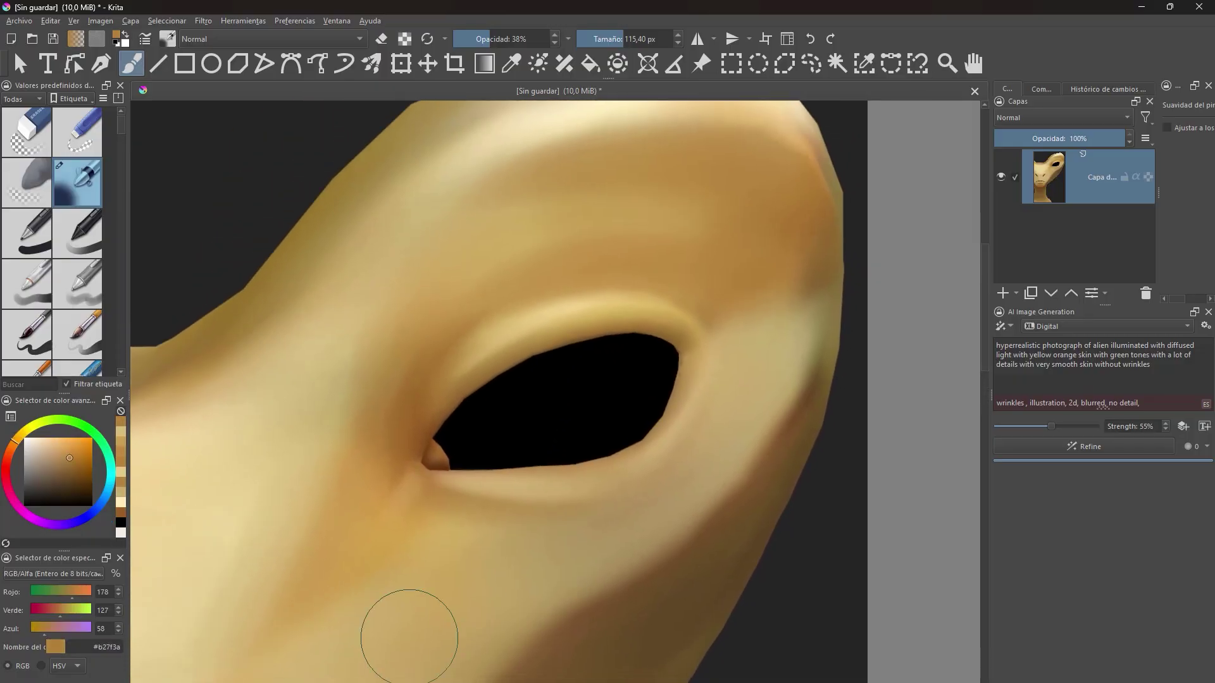
{"action": "mouse_move", "coordinate": [393, 131]}
{"action": "middle_mouse_down"}
{"action": "mouse_move", "coordinate": [508, 294]}
{"action": "mouse_move", "coordinate": [562, 330]}
{"action": "middle_mouse_up"}
Step: Darken the upper lip and paint a dark crease below the eye corner
{"action": "left_click", "coordinate": [420, 413], "text": "ctrl"}
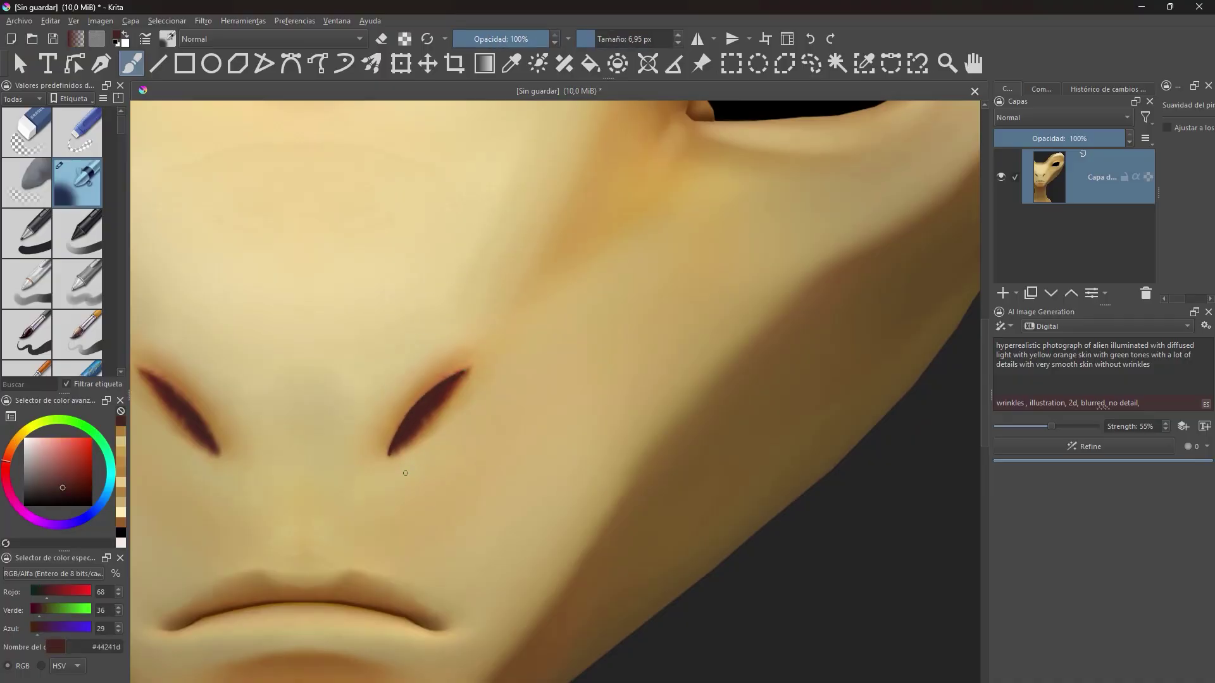
{"action": "scroll", "coordinate": [466, 452], "scroll_direction": "down", "scroll_amount": 3}
{"action": "left_click", "coordinate": [355, 450], "text": "ctrl"}
{"action": "left_click_drag", "start_coordinate": [355, 450], "coordinate": [380, 450], "text": "shift"}
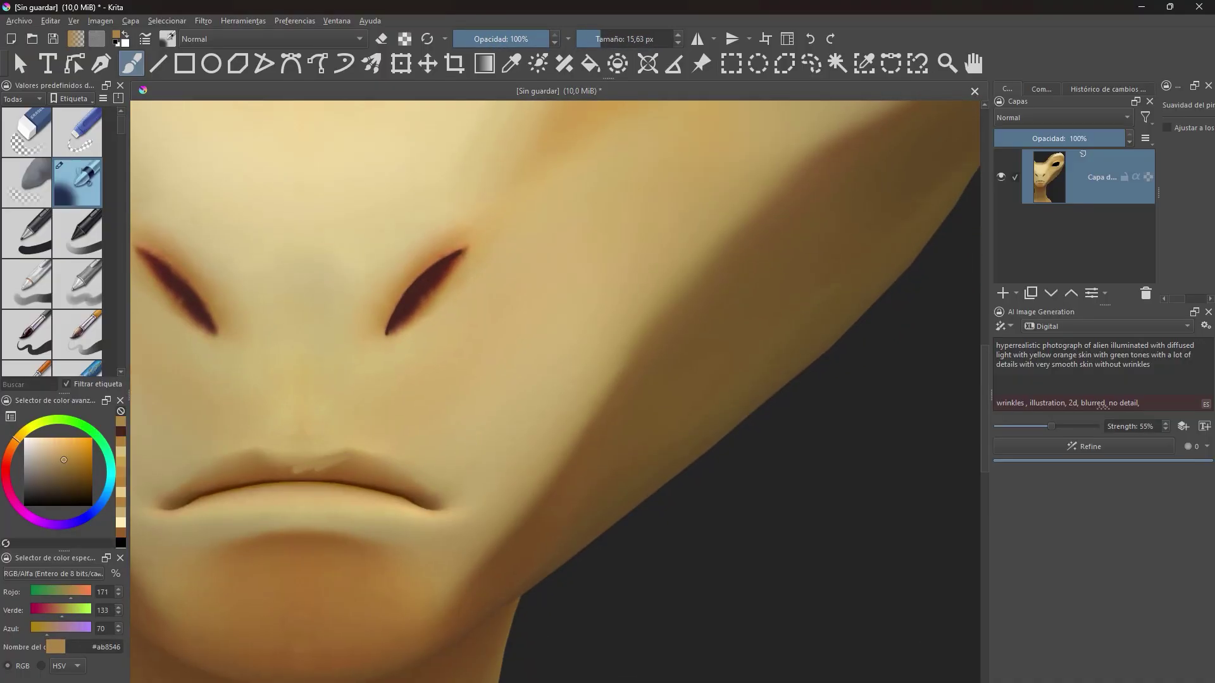
{"action": "left_click_drag", "start_coordinate": [418, 503], "coordinate": [341, 452]}
{"action": "left_click", "coordinate": [388, 493], "text": "ctrl"}
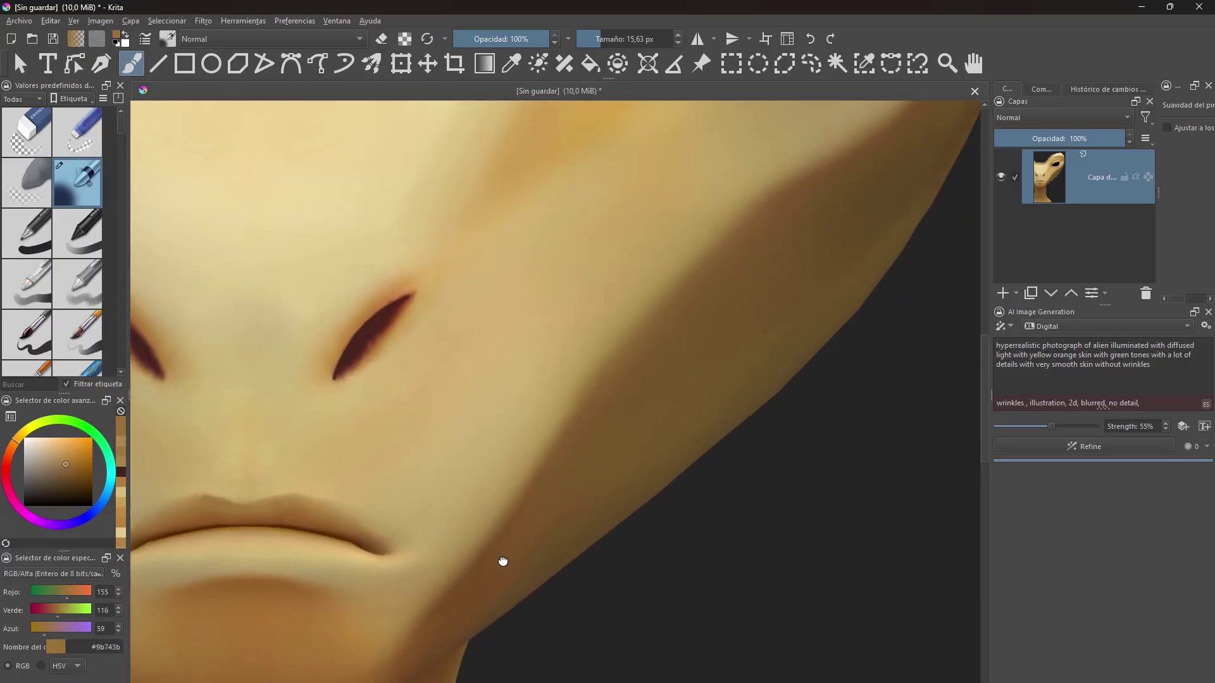
{"action": "scroll", "coordinate": [524, 516], "scroll_direction": "up", "scroll_amount": 3}
{"action": "scroll", "coordinate": [466, 618], "scroll_direction": "up", "scroll_amount": 5}
{"action": "left_click", "coordinate": [423, 355], "text": "ctrl"}
{"action": "left_click_drag", "start_coordinate": [423, 391], "coordinate": [474, 407]}
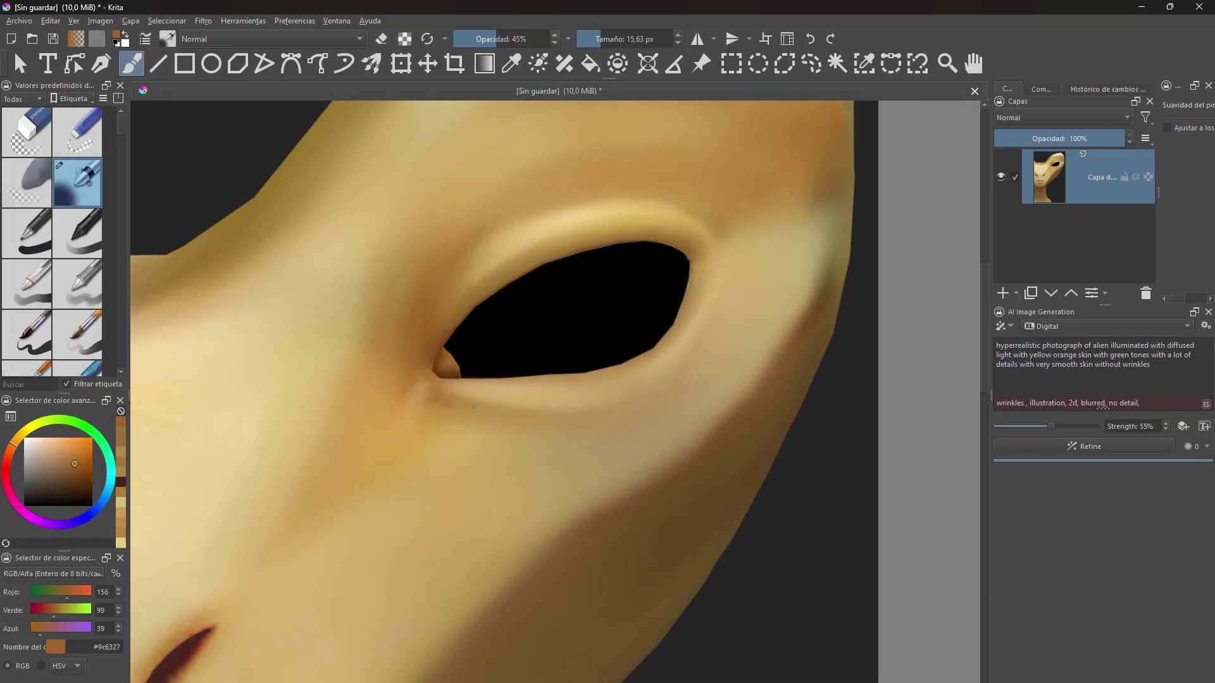
{"action": "left_click", "coordinate": [618, 435], "text": "ctrl"}
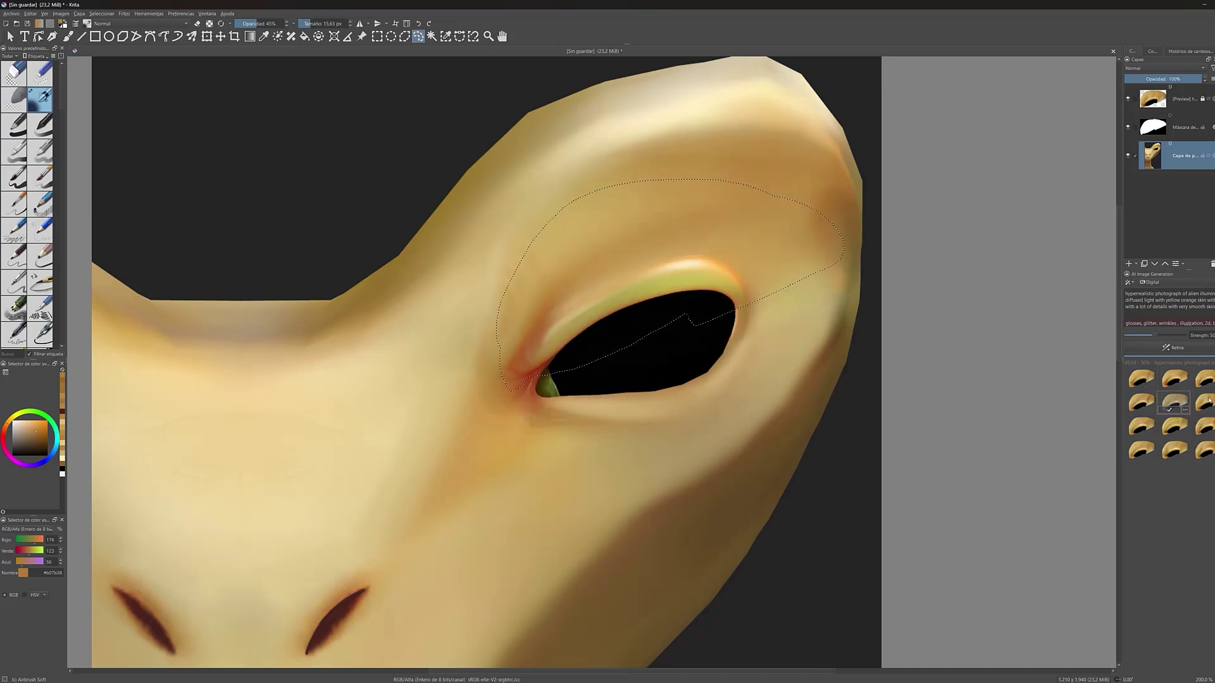
Step: Apply the AI eye result, then select the cheek and apply a generated result
{"action": "double_click", "coordinate": [1141, 450]}
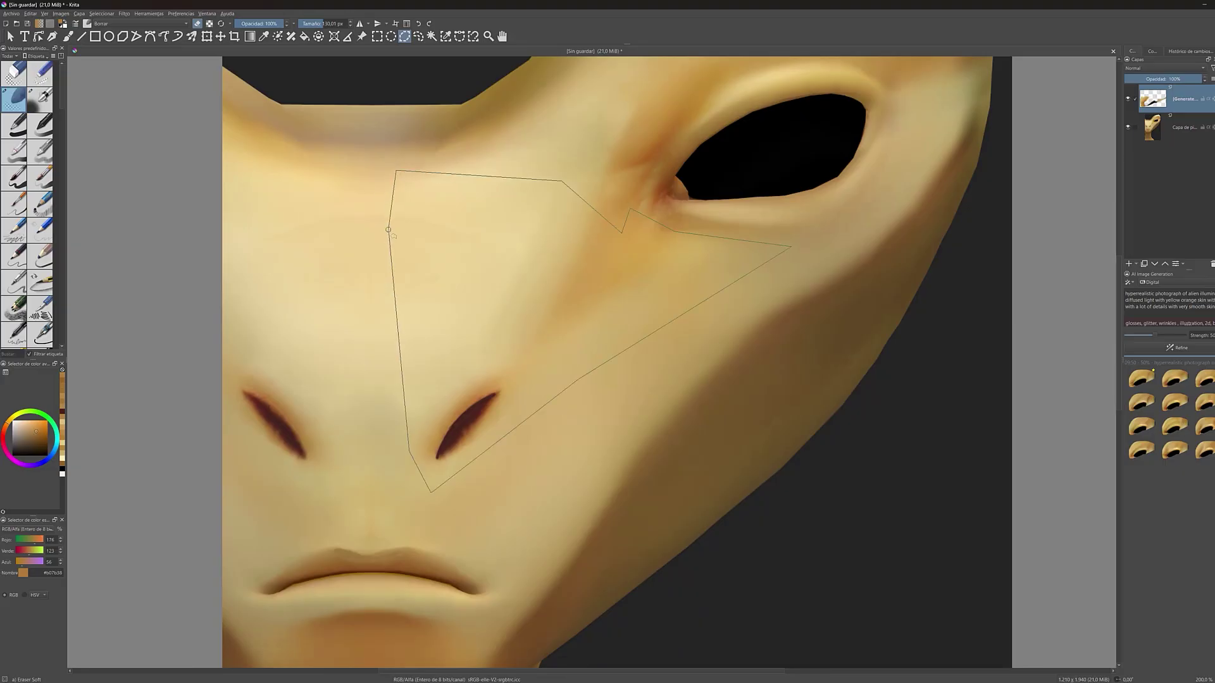
{"action": "left_click", "coordinate": [388, 229]}
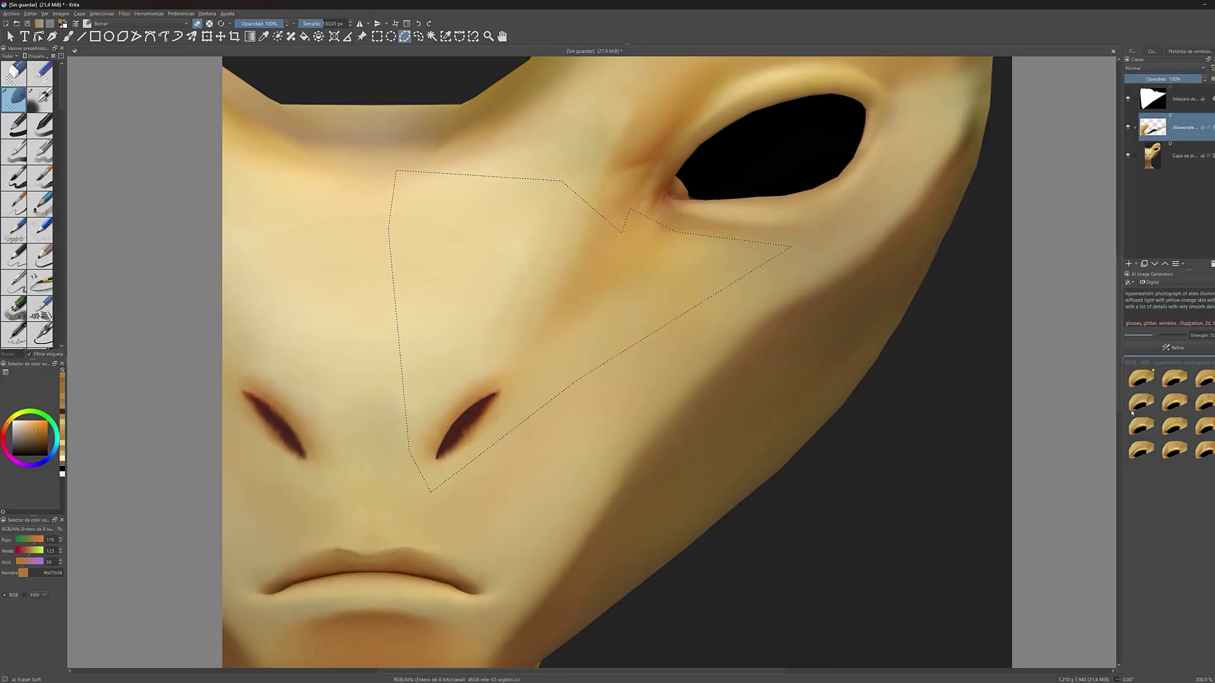
{"action": "left_click", "coordinate": [1174, 484]}
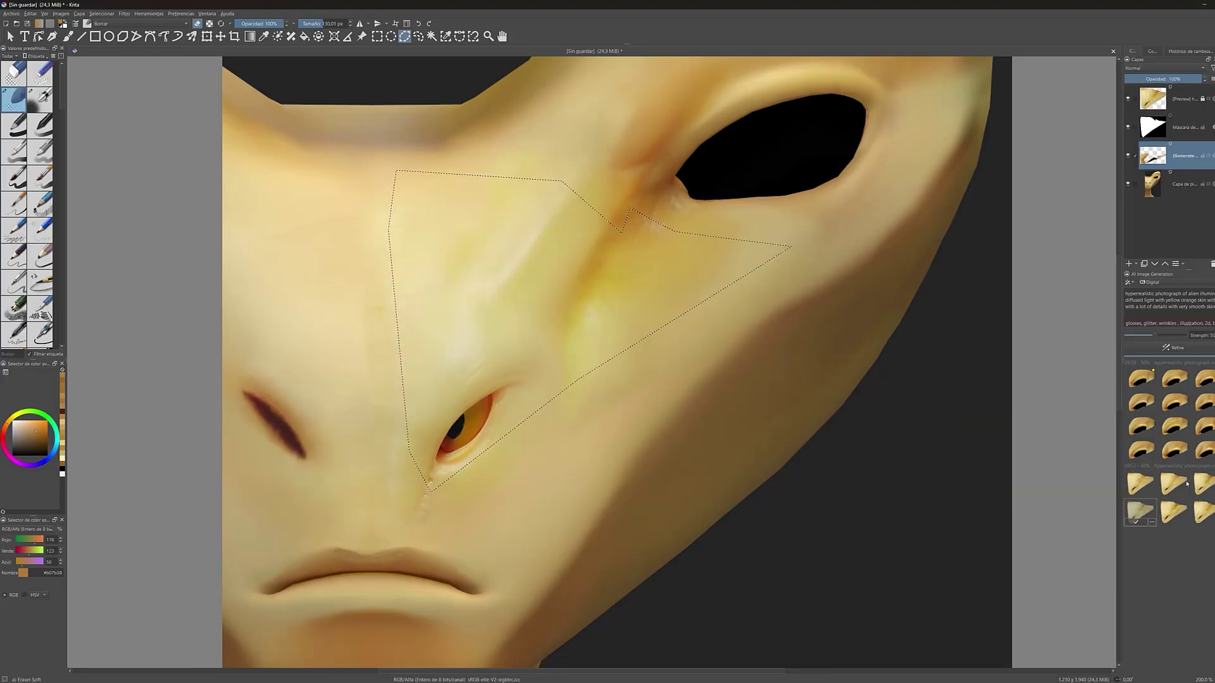
{"action": "left_click", "coordinate": [1139, 484]}
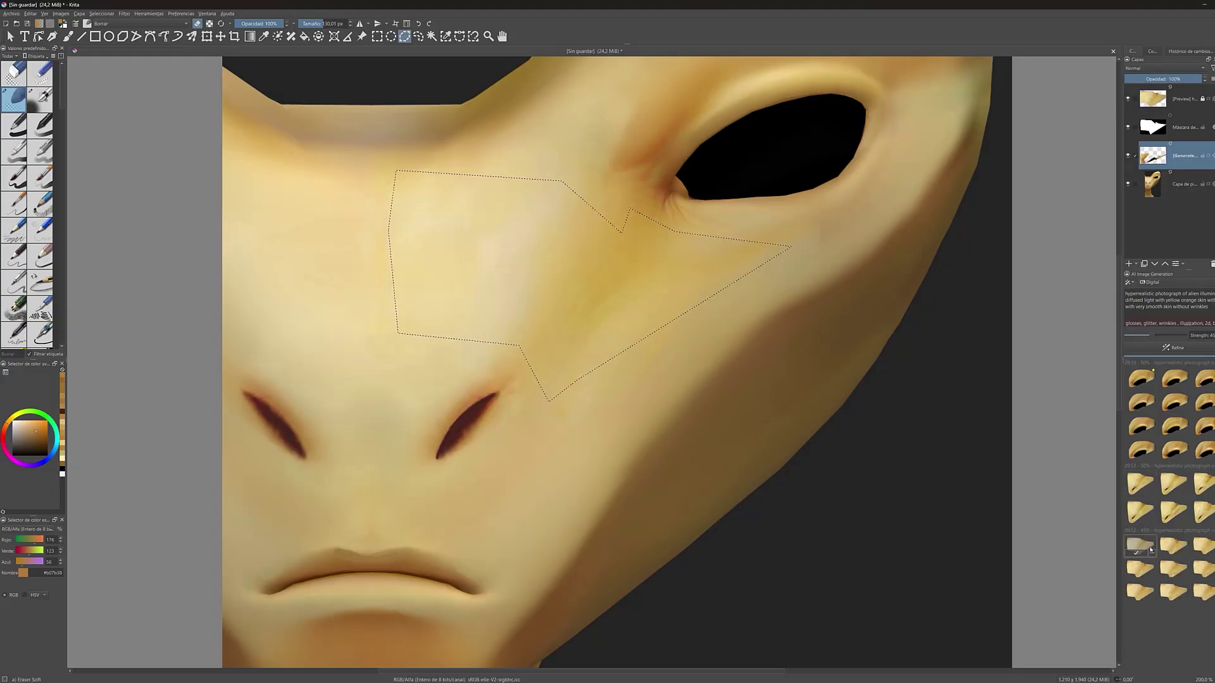
{"action": "left_click", "coordinate": [1198, 593]}
{"action": "key", "text": "ctrl+shift+a"}
{"action": "key", "text": "b"}
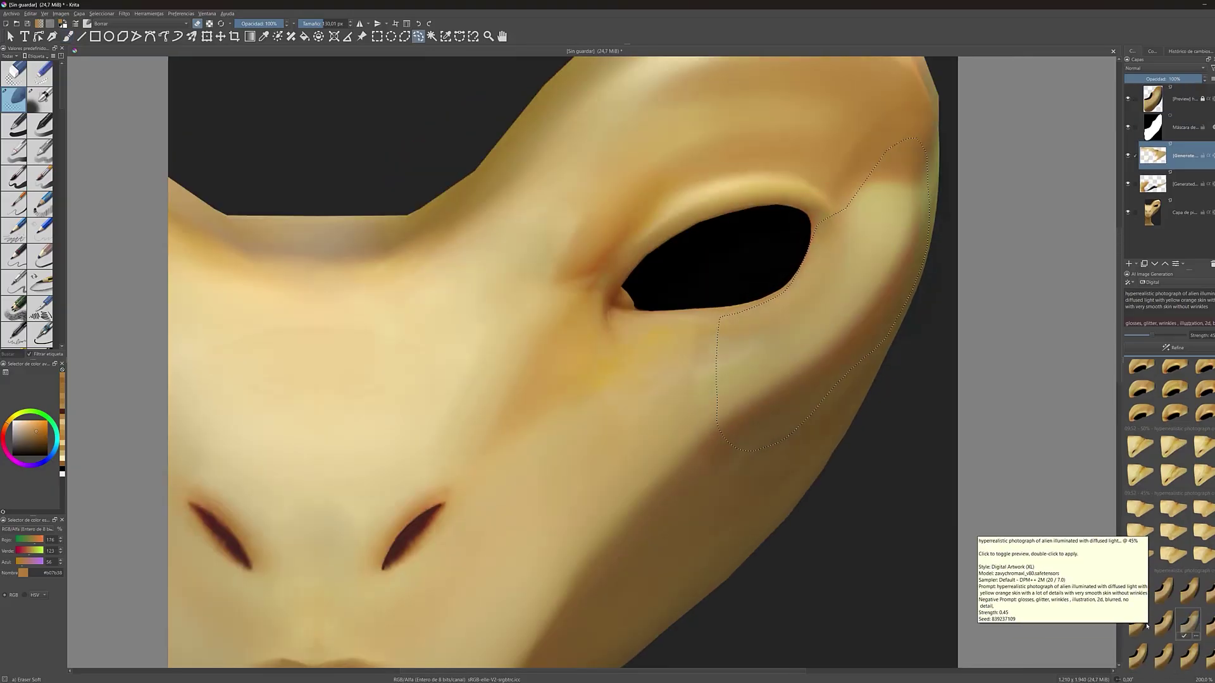
Step: Compare the generated cheek variations and apply the chosen one as a layer
{"action": "left_click", "coordinate": [1162, 624]}
{"action": "left_click", "coordinate": [1210, 598]}
{"action": "left_click", "coordinate": [1187, 626]}
{"action": "left_click", "coordinate": [1162, 656]}
{"action": "left_click", "coordinate": [1159, 669]}
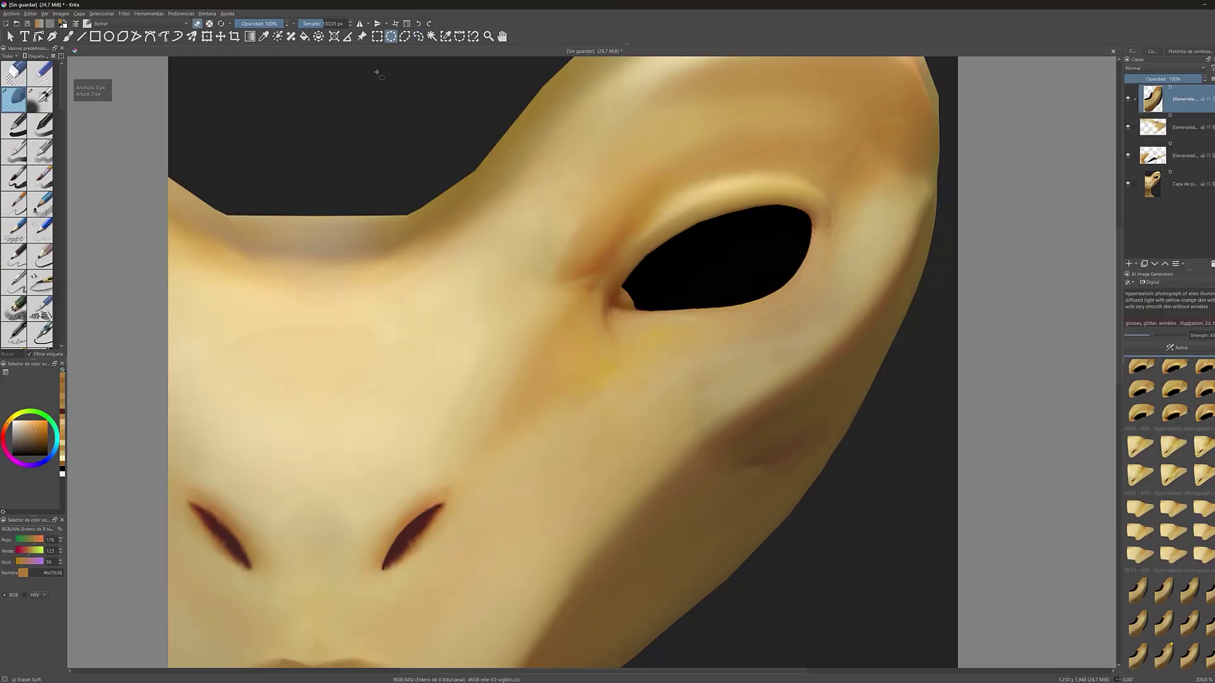
Step: Select the right nostril, regenerate it with AI and apply the new nose
{"action": "middle_click_drag", "start_coordinate": [731, 448], "coordinate": [892, 301]}
{"action": "mouse_move", "coordinate": [634, 285]}
{"action": "left_mouse_down"}
{"action": "mouse_move", "coordinate": [503, 446]}
{"action": "mouse_move", "coordinate": [612, 307]}
{"action": "left_mouse_up"}
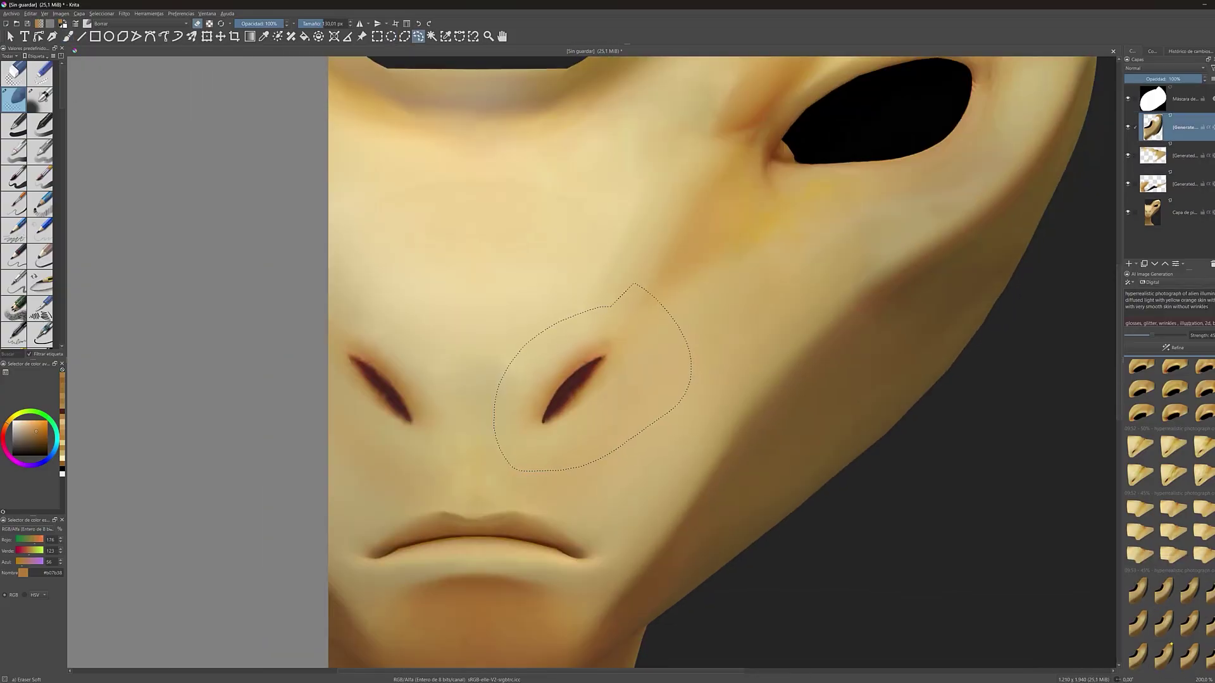
{"action": "left_click", "coordinate": [1144, 334]}
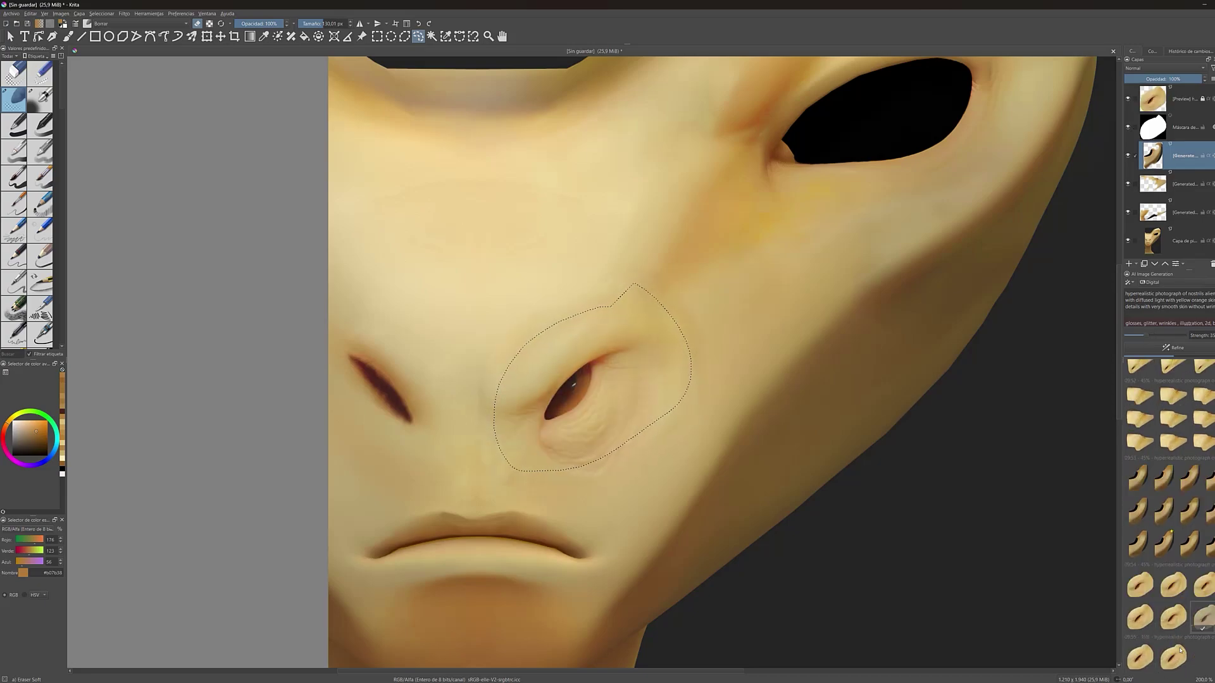
{"action": "left_click", "coordinate": [1202, 625]}
Step: Lasso the lips, apply the fuller AI-generated version, then outline the cheek
{"action": "middle_click_drag", "start_coordinate": [759, 476], "coordinate": [814, 365]}
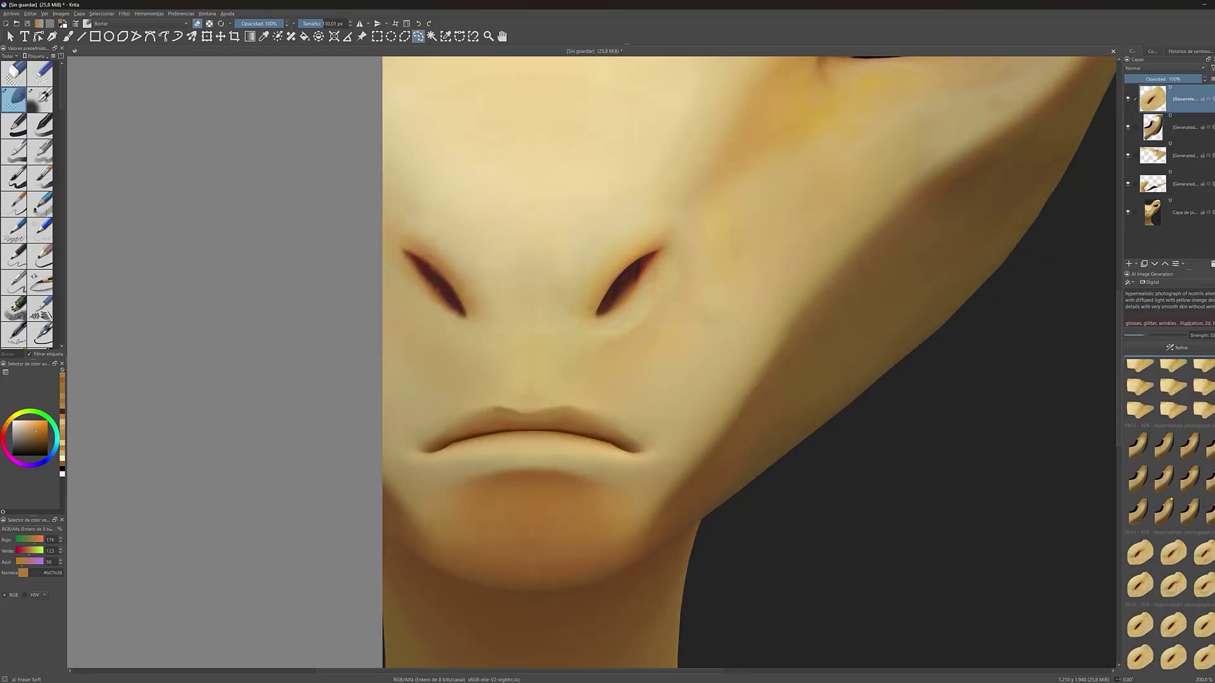
{"action": "left_click_drag", "start_coordinate": [676, 484], "coordinate": [608, 344]}
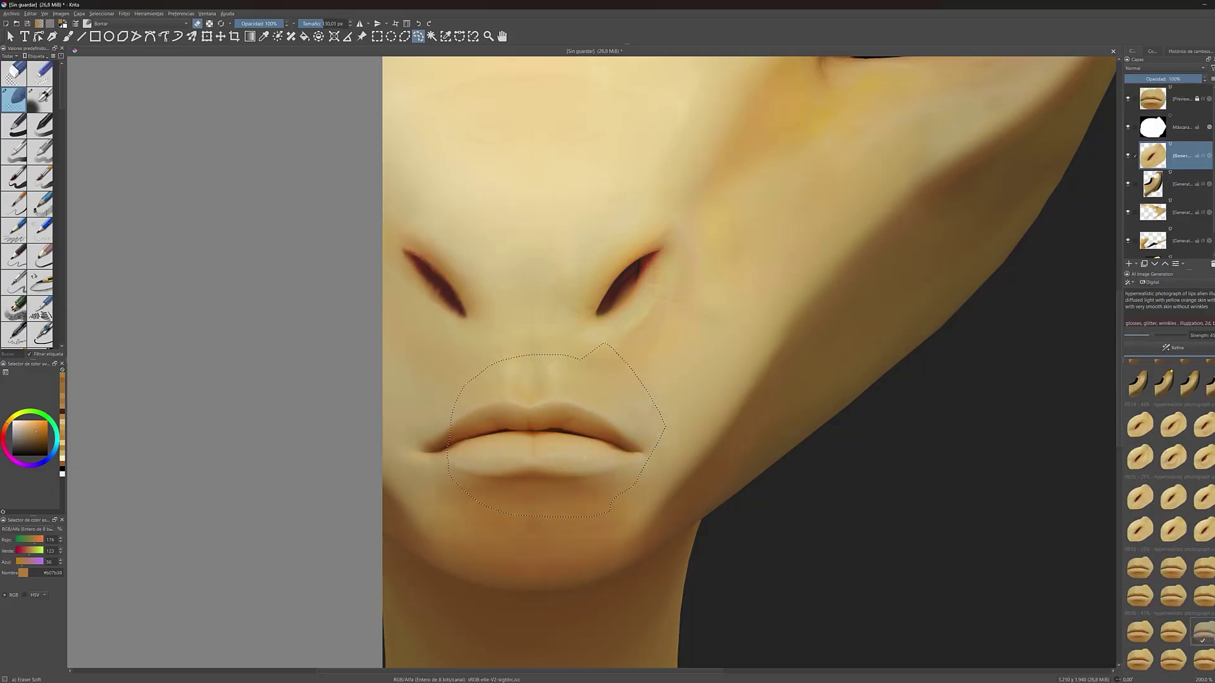
{"action": "left_click", "coordinate": [1202, 646]}
{"action": "left_click_drag", "start_coordinate": [646, 522], "coordinate": [1004, 244]}
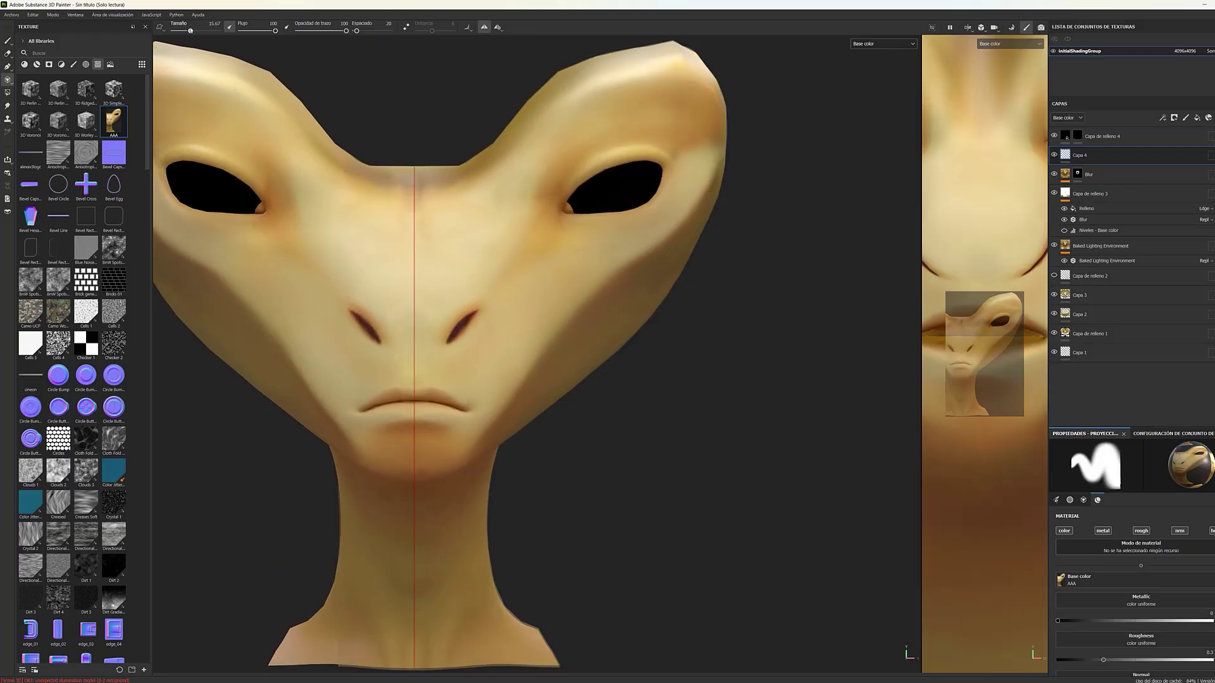
Step: With a larger projection brush, paint lighter streaked shading across the face, then switch to eraser
{"action": "right_click_drag", "start_coordinate": [447, 282], "coordinate": [465, 282], "text": "ctrl"}
{"action": "right_click_drag", "start_coordinate": [432, 336], "coordinate": [458, 338], "text": "ctrl"}
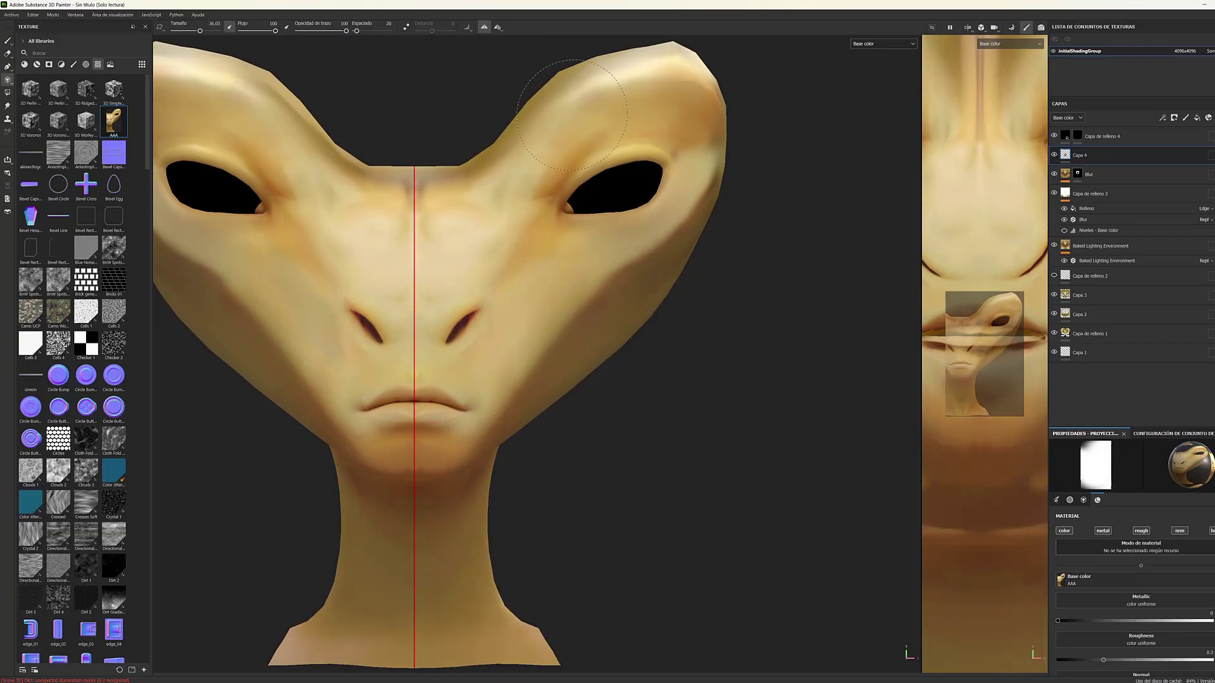
{"action": "key", "text": "e"}
{"action": "mouse_move", "coordinate": [459, 559]}
{"action": "left_mouse_down", "text": "alt"}
{"action": "mouse_move", "coordinate": [465, 281]}
{"action": "mouse_move", "coordinate": [418, 284]}
{"action": "left_mouse_up", "text": "alt"}
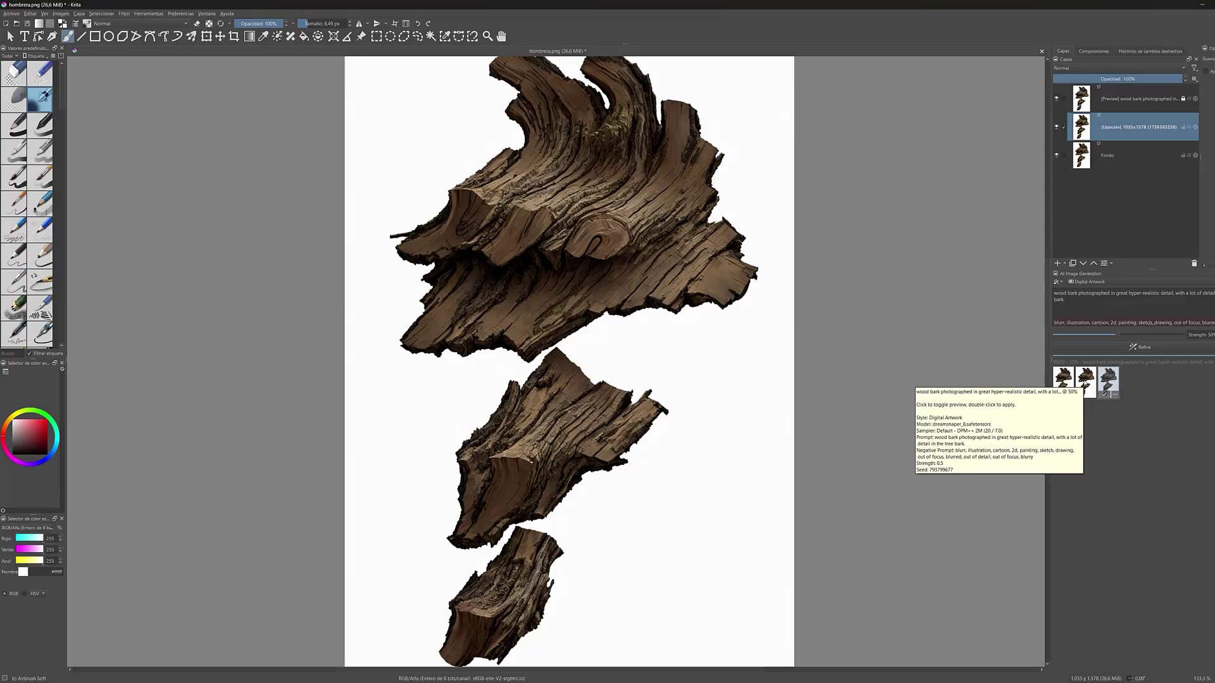
{"action": "left_click", "coordinate": [1064, 380]}
{"action": "left_click", "coordinate": [1085, 380]}
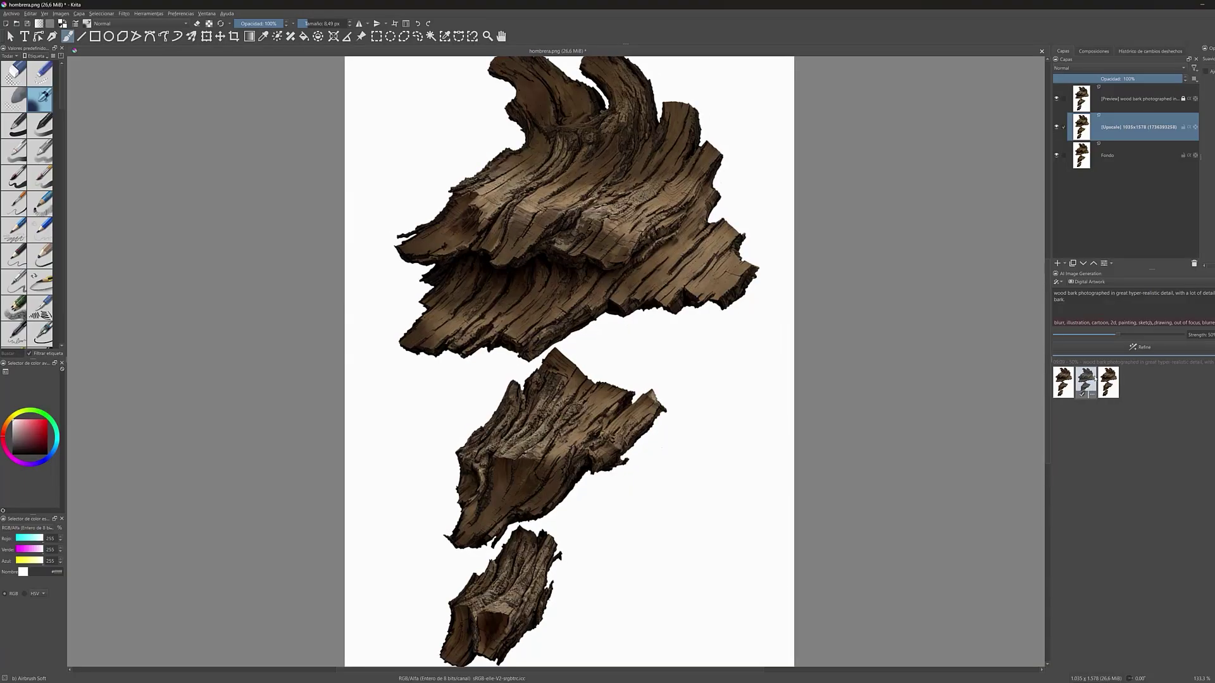
{"action": "left_click", "coordinate": [1108, 381]}
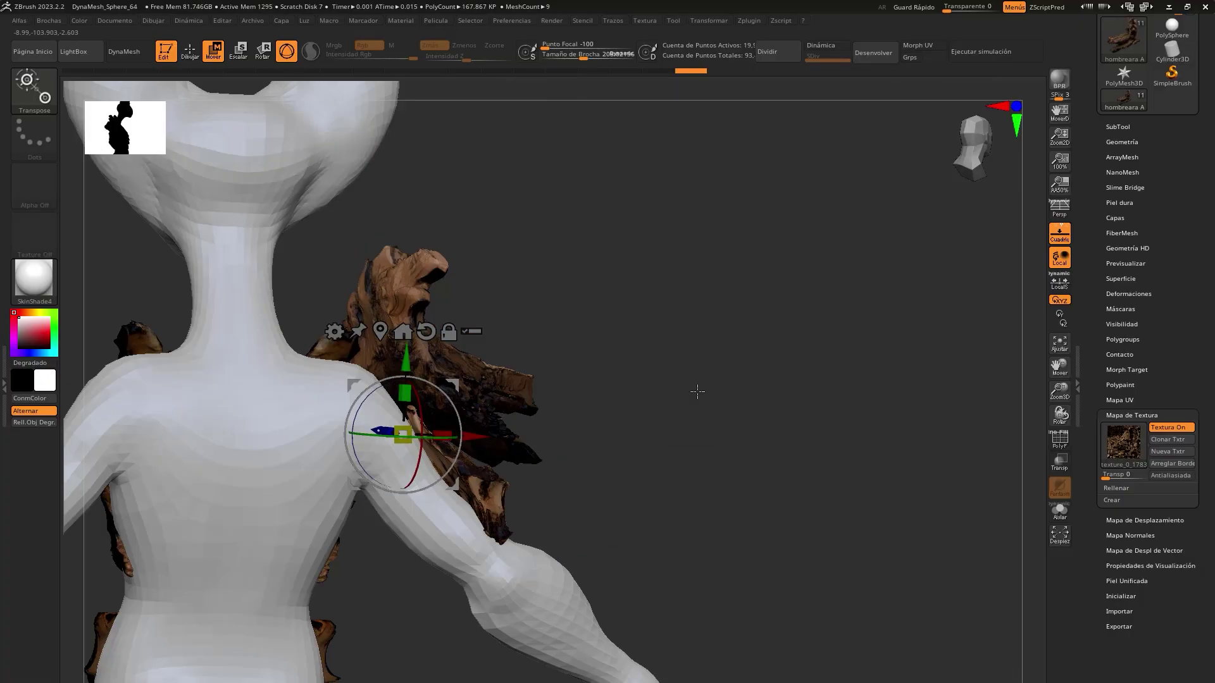
{"action": "mouse_move", "coordinate": [697, 388]}
{"action": "left_mouse_down"}
{"action": "mouse_move", "coordinate": [303, 561]}
{"action": "mouse_move", "coordinate": [367, 578]}
{"action": "mouse_move", "coordinate": [384, 361]}
{"action": "mouse_move", "coordinate": [556, 61]}
{"action": "left_mouse_up"}
{"action": "key", "text": "q"}
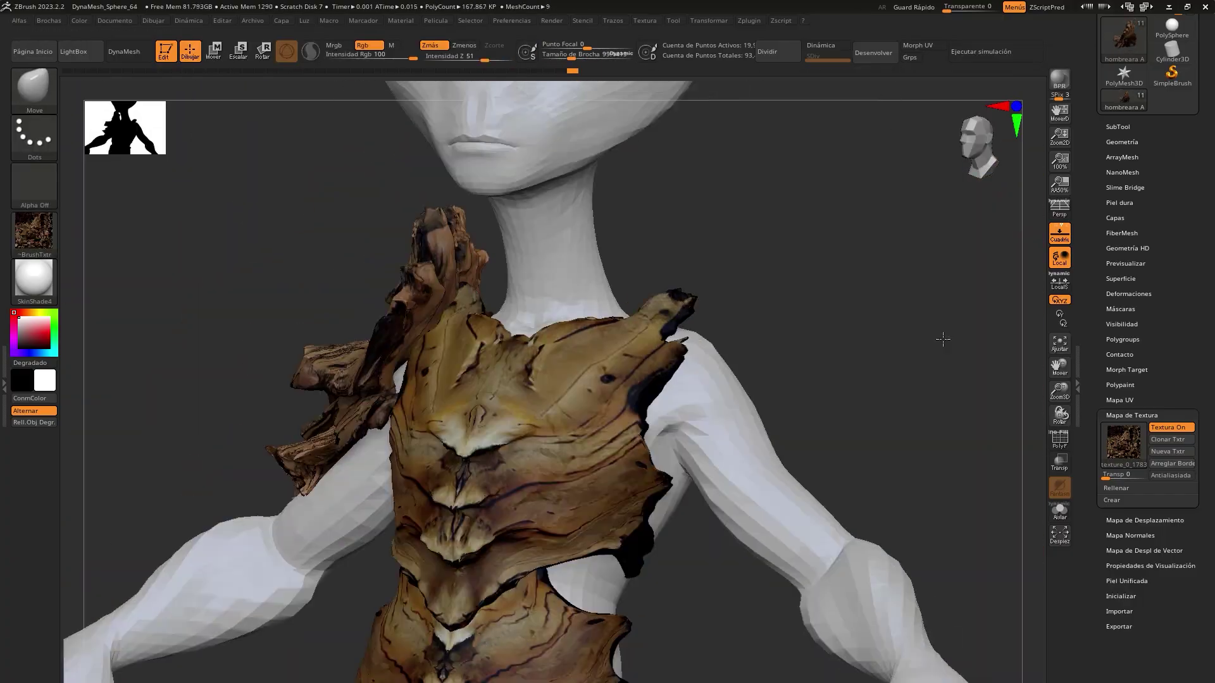
{"action": "key", "text": "b"}
{"action": "key", "text": "c"}
{"action": "key", "text": "b"}
{"action": "left_click_drag", "start_coordinate": [602, 402], "coordinate": [539, 549]}
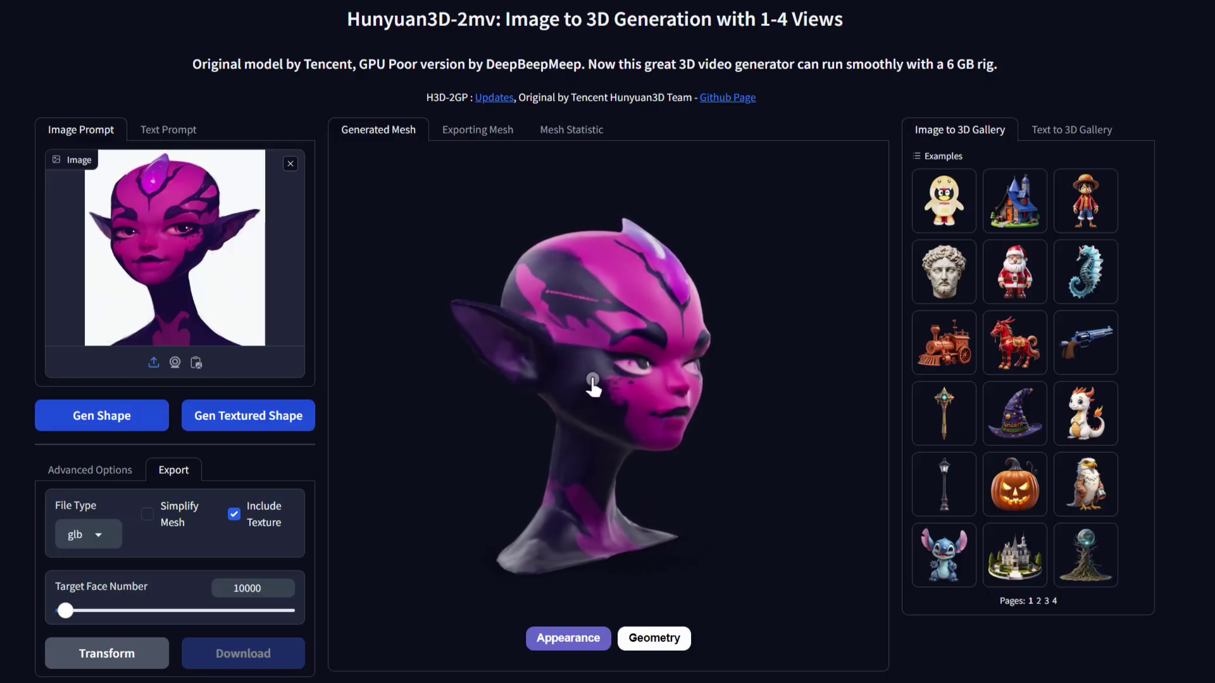
{"action": "left_click_drag", "start_coordinate": [588, 384], "coordinate": [626, 384]}
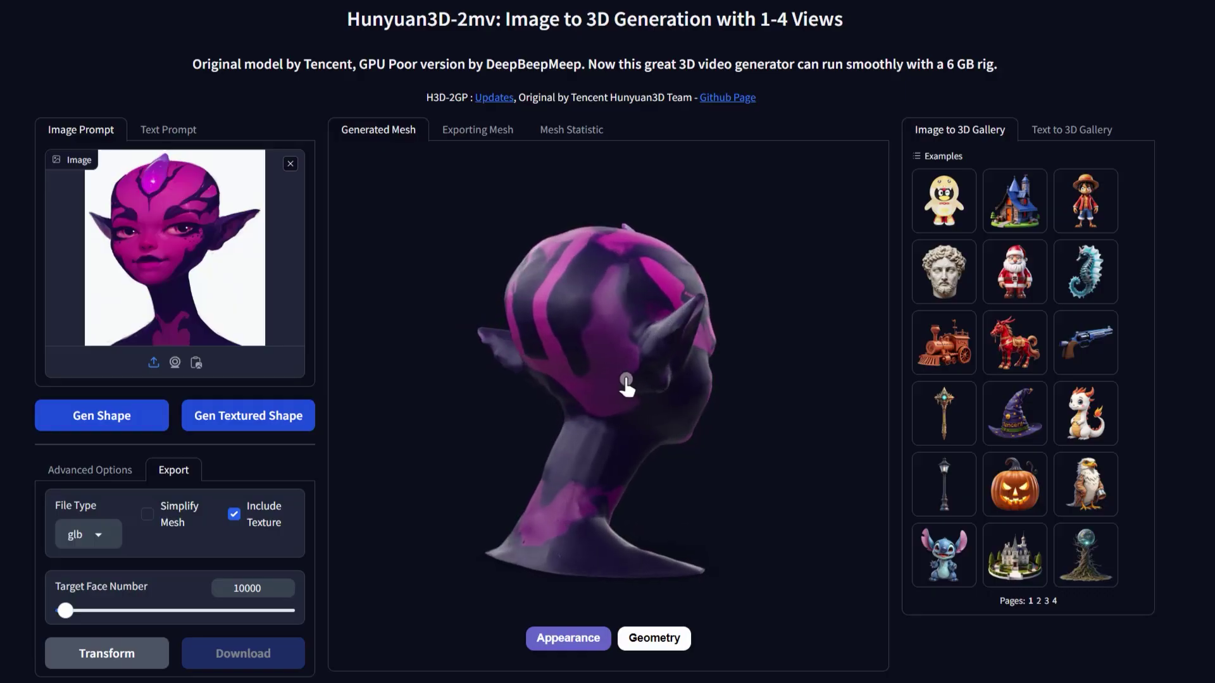
{"action": "left_click_drag", "start_coordinate": [588, 384], "coordinate": [608, 384]}
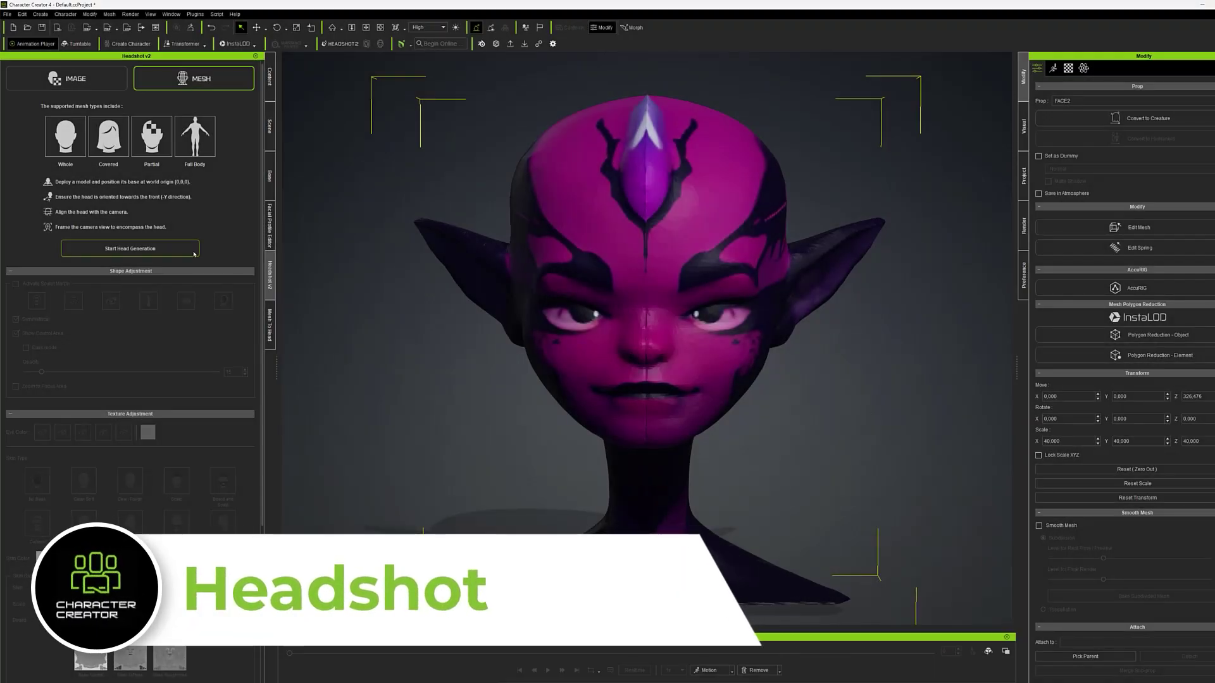
Step: Start Headshot head generation, dismiss the warning, widen the previews and mark the left eye point
{"action": "left_click", "coordinate": [130, 248]}
{"action": "key", "text": "Return"}
{"action": "left_click_drag", "start_coordinate": [268, 397], "coordinate": [486, 379]}
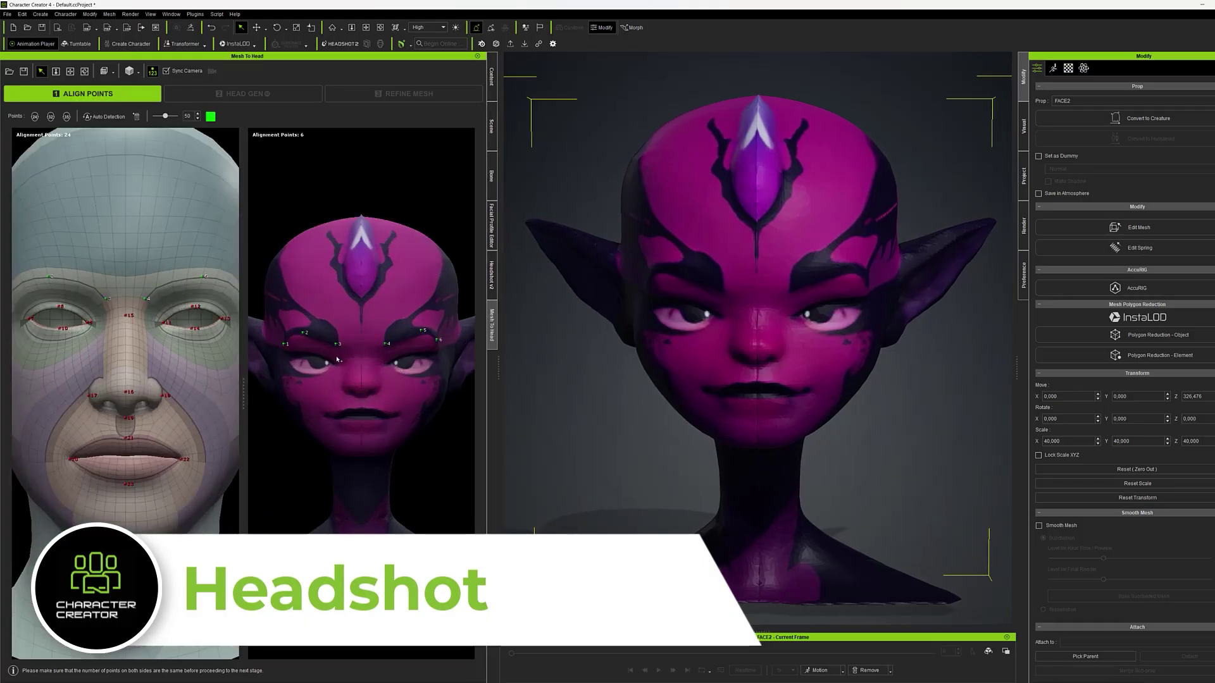
{"action": "left_click", "coordinate": [311, 359]}
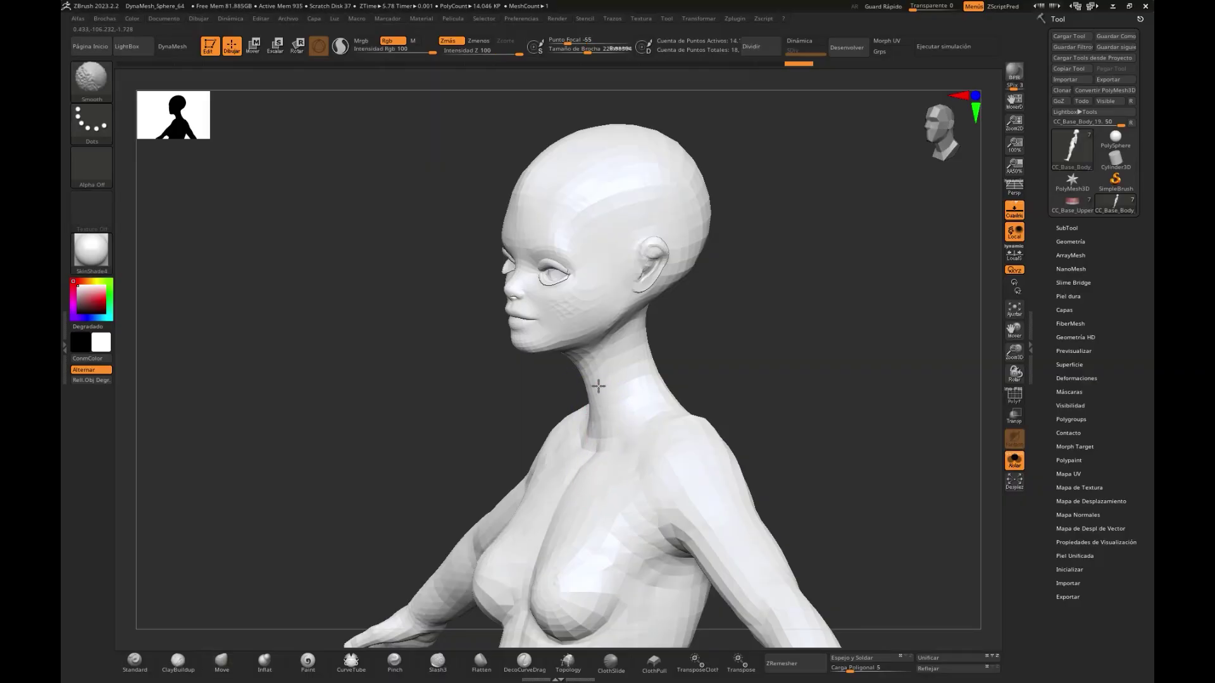
{"action": "right_click_drag", "start_coordinate": [598, 443], "coordinate": [699, 282], "text": "shift"}
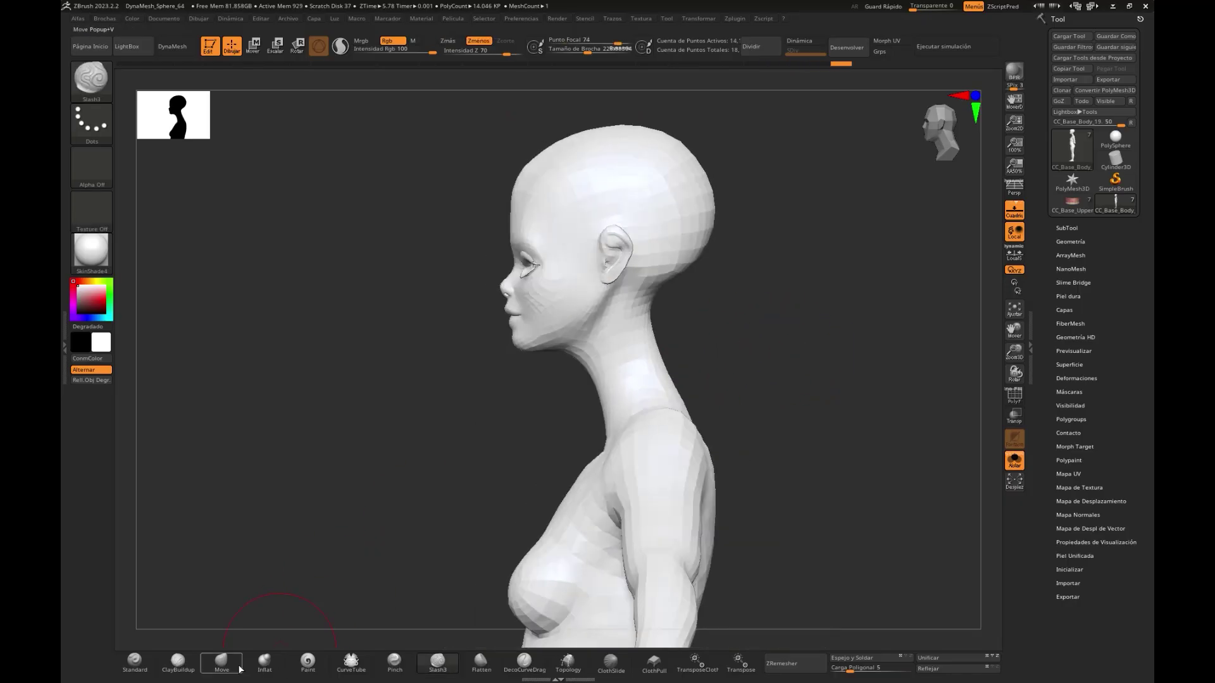
{"action": "mouse_move", "coordinate": [530, 388]}
{"action": "left_mouse_down", "text": "shift"}
{"action": "mouse_move", "coordinate": [573, 391]}
{"action": "mouse_move", "coordinate": [584, 350]}
{"action": "left_mouse_up", "text": "shift"}
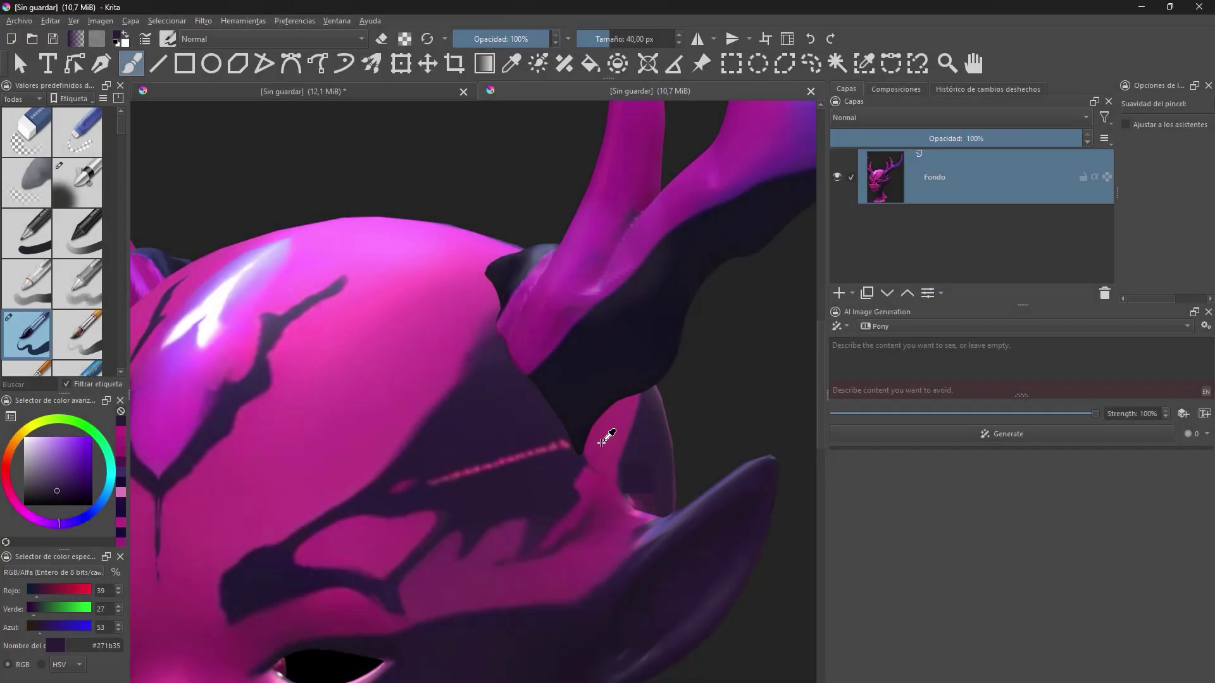
Step: Repaint the horn's left edge with dark and pink strokes, sampling deep magenta
{"action": "left_click_drag", "start_coordinate": [499, 282], "coordinate": [444, 423]}
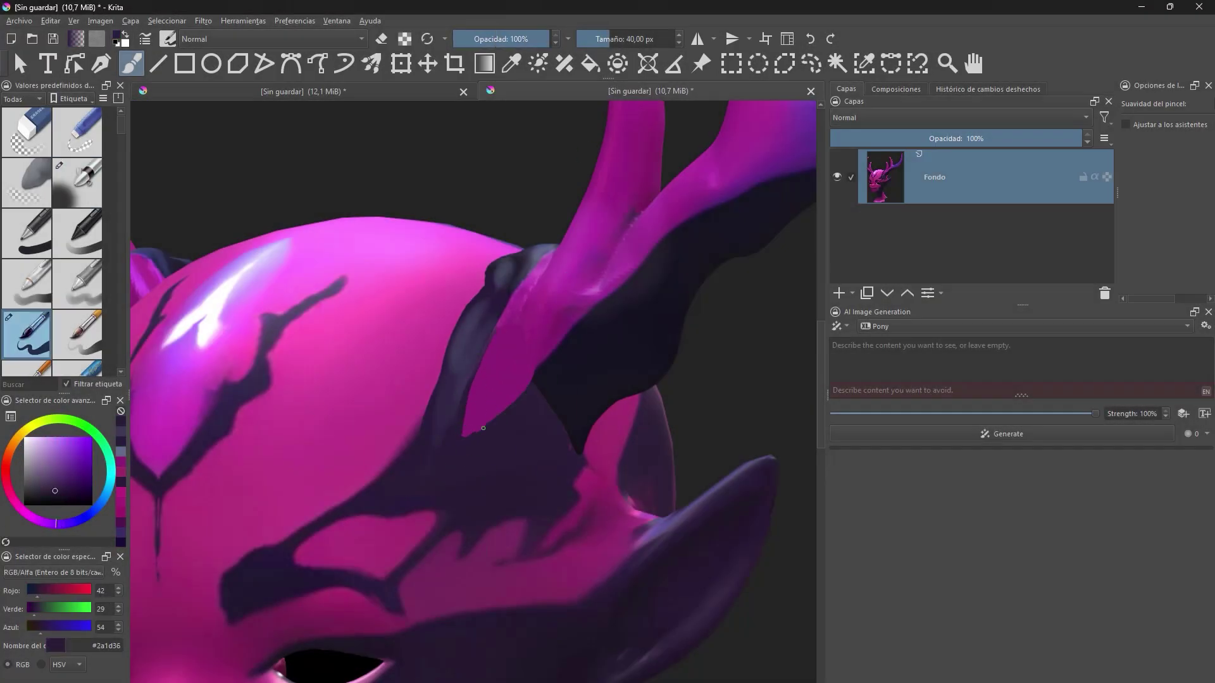
{"action": "mouse_move", "coordinate": [513, 285]}
{"action": "left_mouse_down"}
{"action": "mouse_move", "coordinate": [477, 405]}
{"action": "mouse_move", "coordinate": [442, 443]}
{"action": "mouse_move", "coordinate": [450, 402]}
{"action": "left_mouse_up"}
{"action": "middle_click_drag", "start_coordinate": [450, 401], "coordinate": [462, 399]}
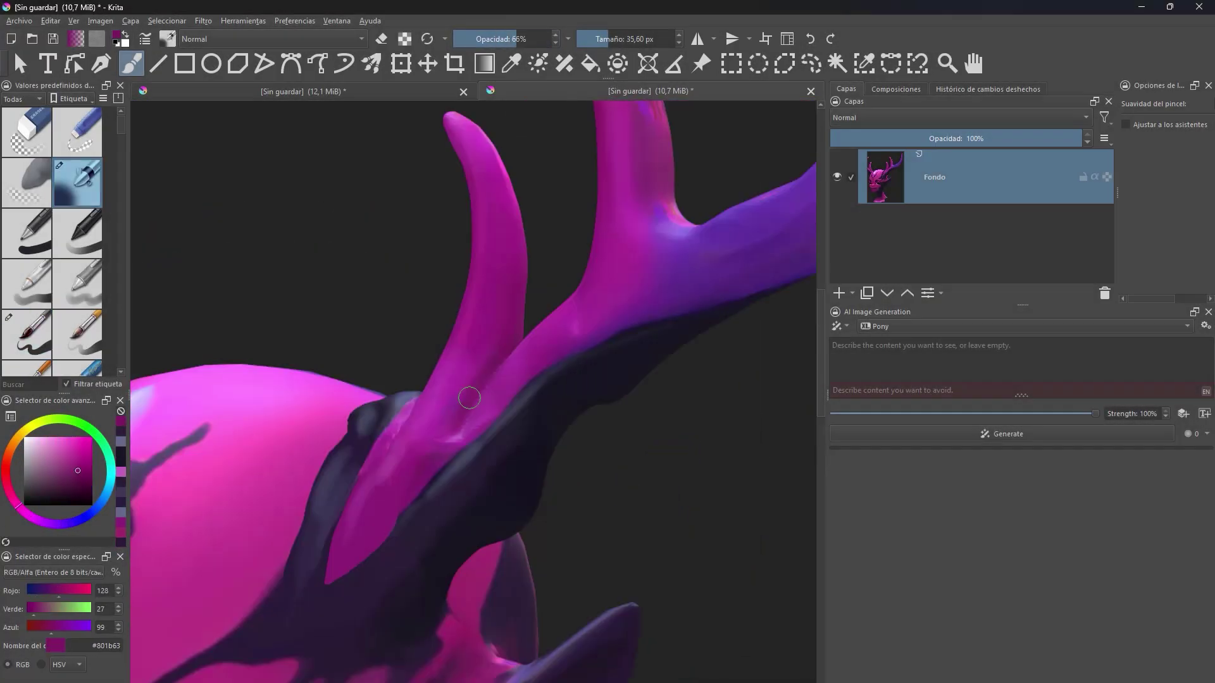
{"action": "left_click", "coordinate": [500, 316], "text": "ctrl"}
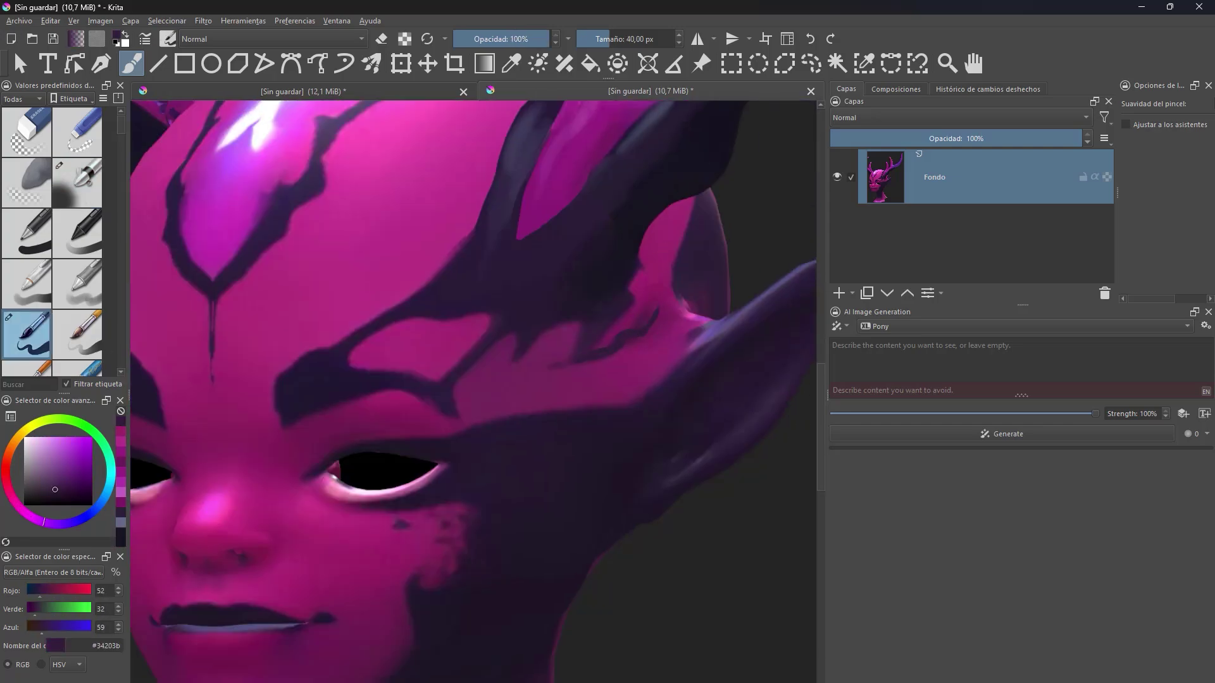
{"action": "scroll", "coordinate": [260, 401], "scroll_direction": "up", "scroll_amount": 3}
{"action": "scroll", "coordinate": [285, 380], "scroll_direction": "up", "scroll_amount": 5}
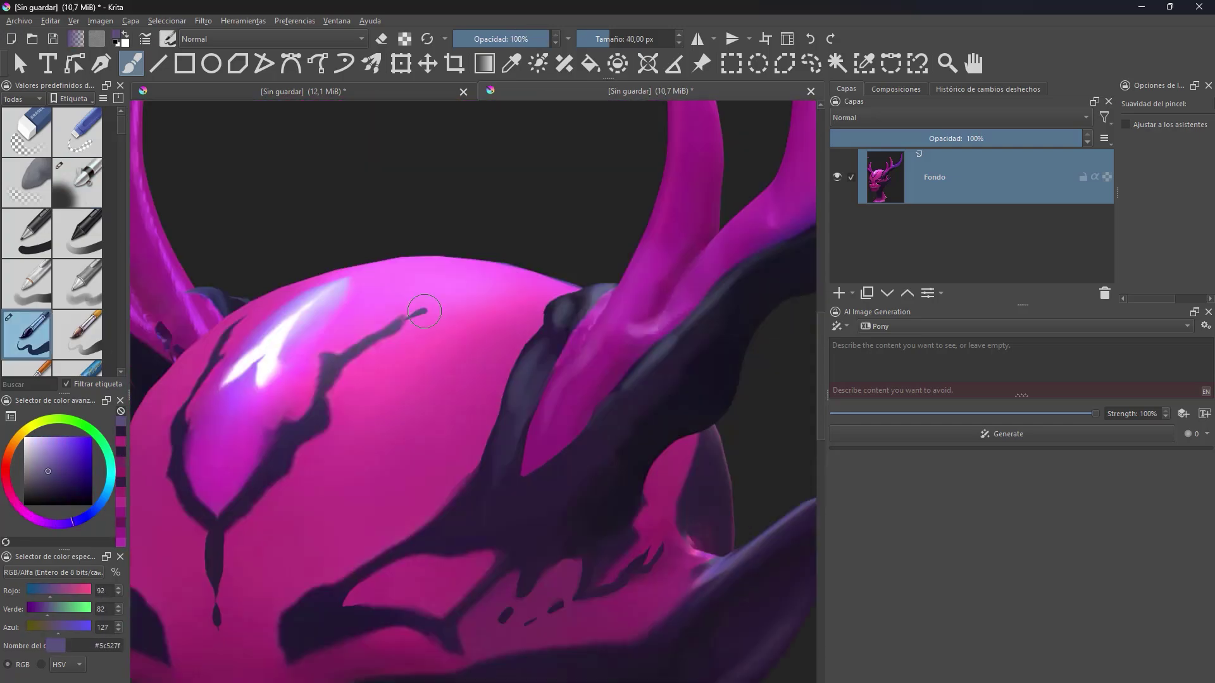
Step: Soften the bright forehead highlight with light and mid purples and edge it darkly
{"action": "left_click", "coordinate": [332, 313], "text": "ctrl"}
{"action": "left_click_drag", "start_coordinate": [333, 313], "coordinate": [286, 371]}
{"action": "left_click", "coordinate": [314, 310], "text": "ctrl"}
{"action": "left_click_drag", "start_coordinate": [314, 314], "coordinate": [243, 403]}
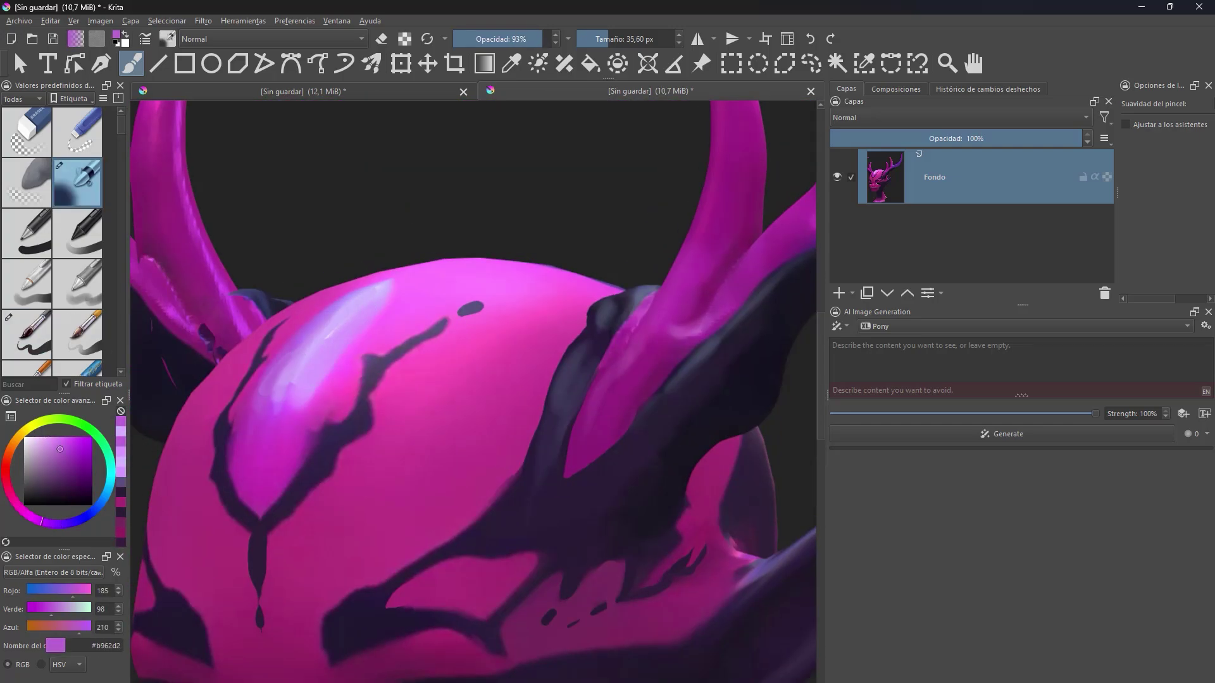
{"action": "left_click", "coordinate": [437, 377], "text": "ctrl"}
{"action": "left_click_drag", "start_coordinate": [388, 286], "coordinate": [261, 518]}
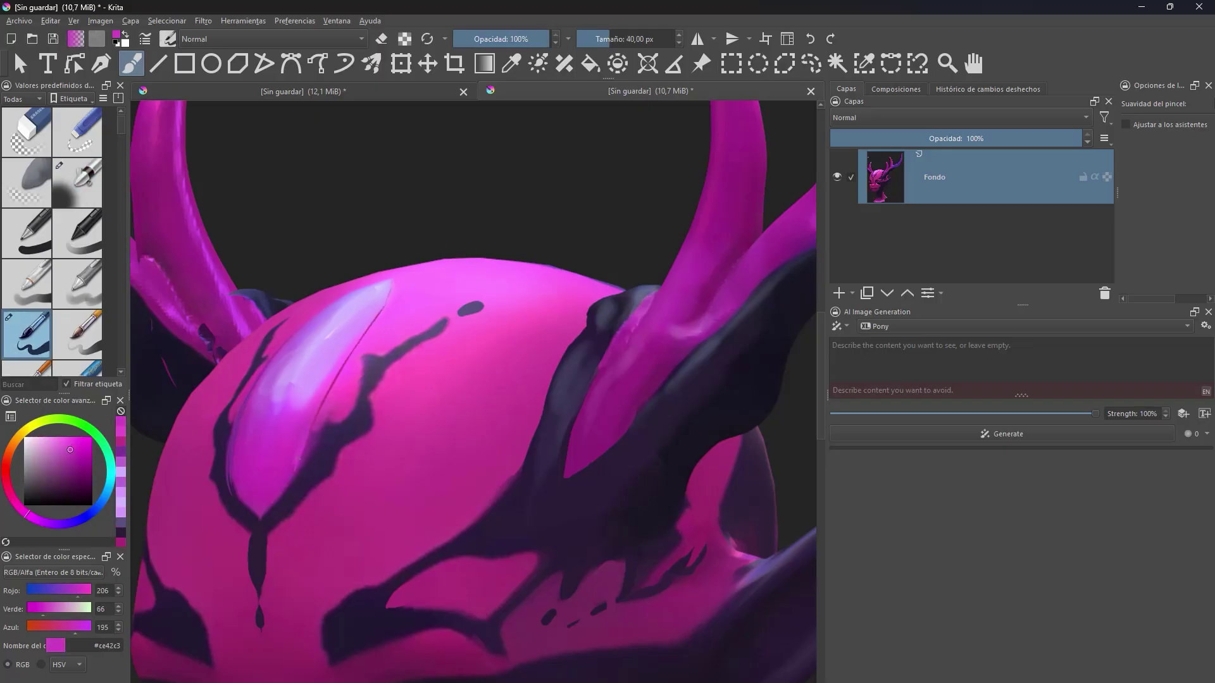
{"action": "scroll", "coordinate": [258, 556], "scroll_direction": "down", "scroll_amount": 3}
{"action": "scroll", "coordinate": [284, 494], "scroll_direction": "down", "scroll_amount": 3}
Step: Switch between airbrush and solid brush presets and pick a pink-magenta skin colour
{"action": "left_click", "coordinate": [386, 463], "text": "ctrl"}
{"action": "key", "text": "slash"}
{"action": "scroll", "coordinate": [386, 463], "scroll_direction": "down", "scroll_amount": 2}
{"action": "scroll", "coordinate": [330, 416], "scroll_direction": "up", "scroll_amount": 2}
{"action": "left_click", "coordinate": [356, 531], "text": "ctrl"}
{"action": "key", "text": "slash"}
{"action": "key", "text": "slash"}
{"action": "scroll", "coordinate": [268, 568], "scroll_direction": "down", "scroll_amount": 2}
{"action": "key", "text": "slash"}
{"action": "left_click", "coordinate": [317, 507], "text": "ctrl"}
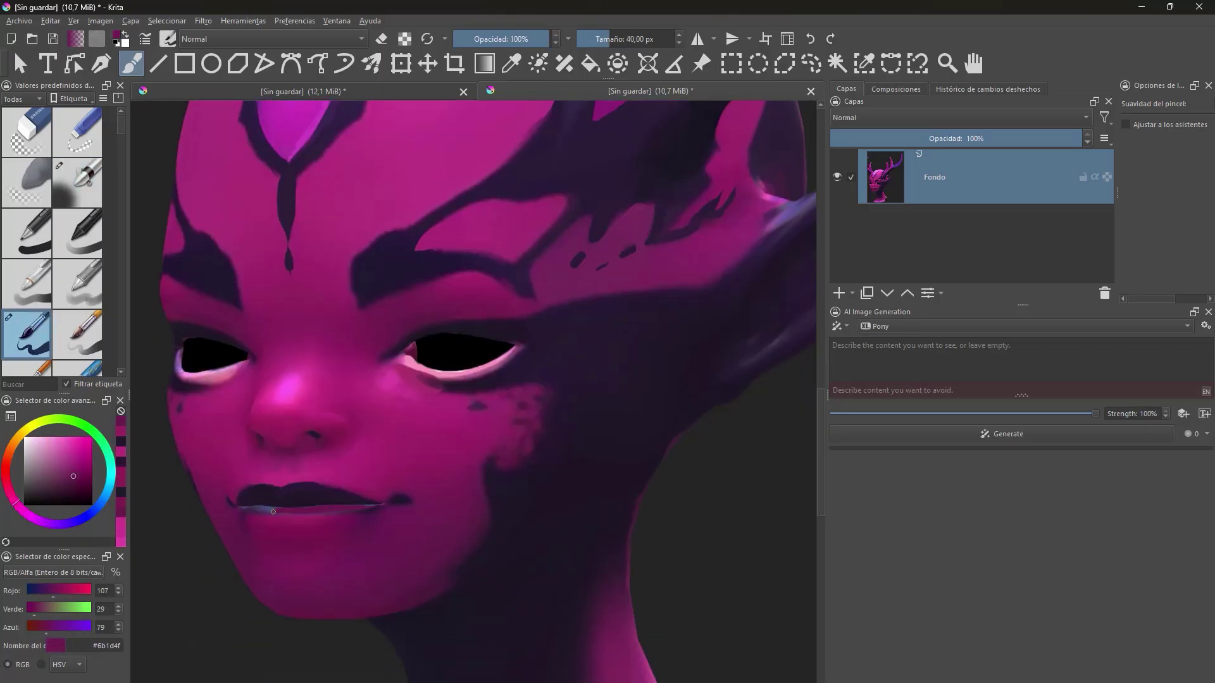
{"action": "key", "text": "slash"}
Step: Paint a pink stroke and dark speckled spots beneath the eye and on the markings
{"action": "left_click", "coordinate": [314, 490], "text": "ctrl"}
{"action": "scroll", "coordinate": [400, 424], "scroll_direction": "up", "scroll_amount": 2}
{"action": "middle_click_drag", "start_coordinate": [400, 425], "coordinate": [319, 429]}
{"action": "key", "text": "slash"}
{"action": "left_click_drag", "start_coordinate": [339, 488], "coordinate": [361, 541]}
{"action": "left_click", "coordinate": [301, 494], "text": "ctrl"}
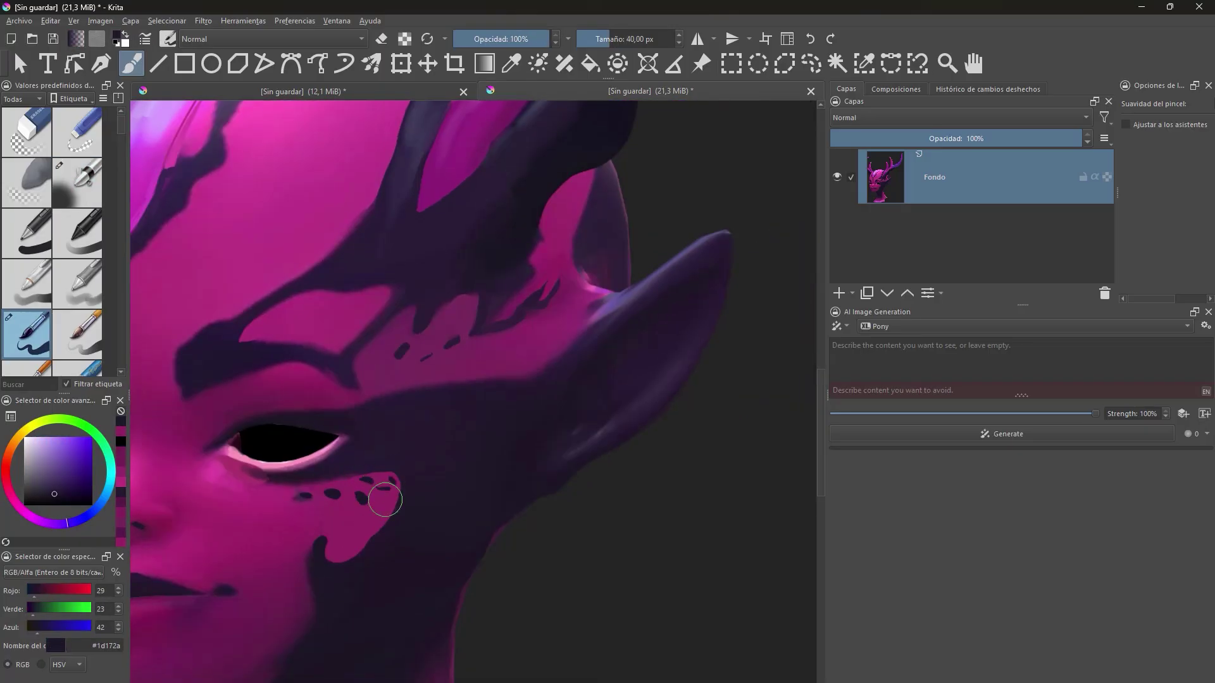
{"action": "scroll", "coordinate": [283, 502], "scroll_direction": "down", "scroll_amount": 2}
{"action": "middle_click_drag", "start_coordinate": [502, 402], "coordinate": [526, 298]}
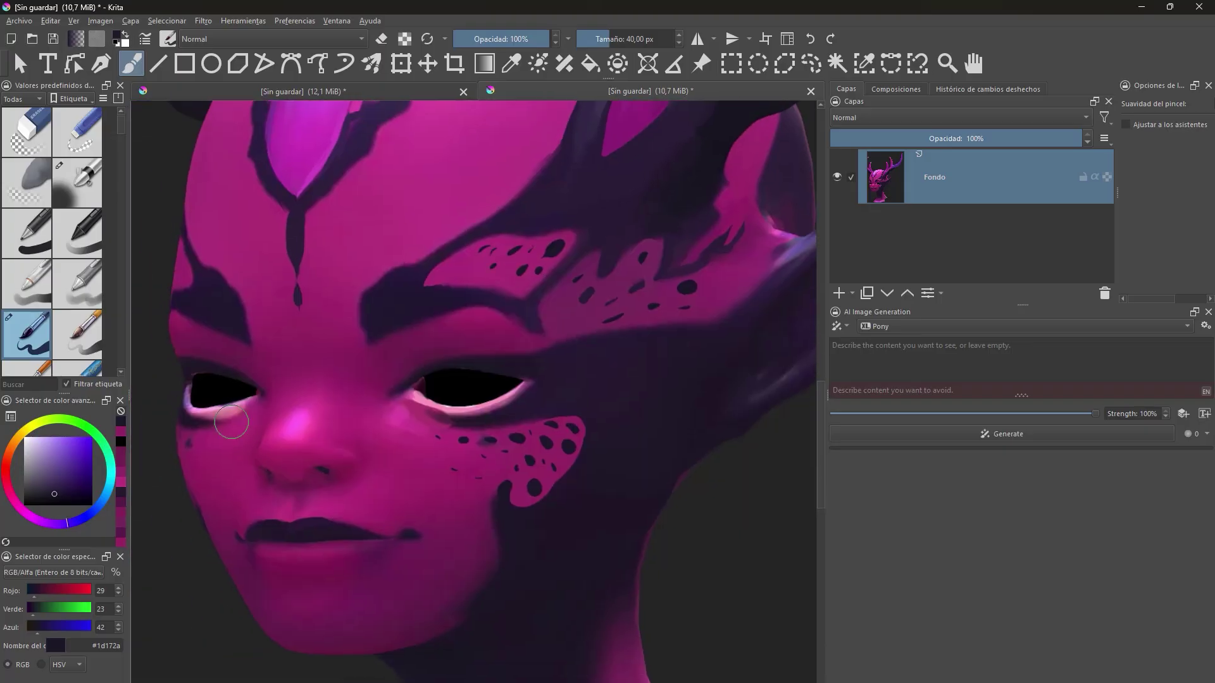
Step: Add a soft pink tint at lower opacity and a pale highlight along the ear
{"action": "left_click", "coordinate": [294, 422], "text": "ctrl"}
{"action": "key", "text": "i"}
{"action": "left_click", "coordinate": [437, 404], "text": "ctrl"}
{"action": "middle_click_drag", "start_coordinate": [143, 274], "coordinate": [119, 222]}
{"action": "key", "text": "slash"}
{"action": "middle_click_drag", "start_coordinate": [583, 401], "coordinate": [372, 503]}
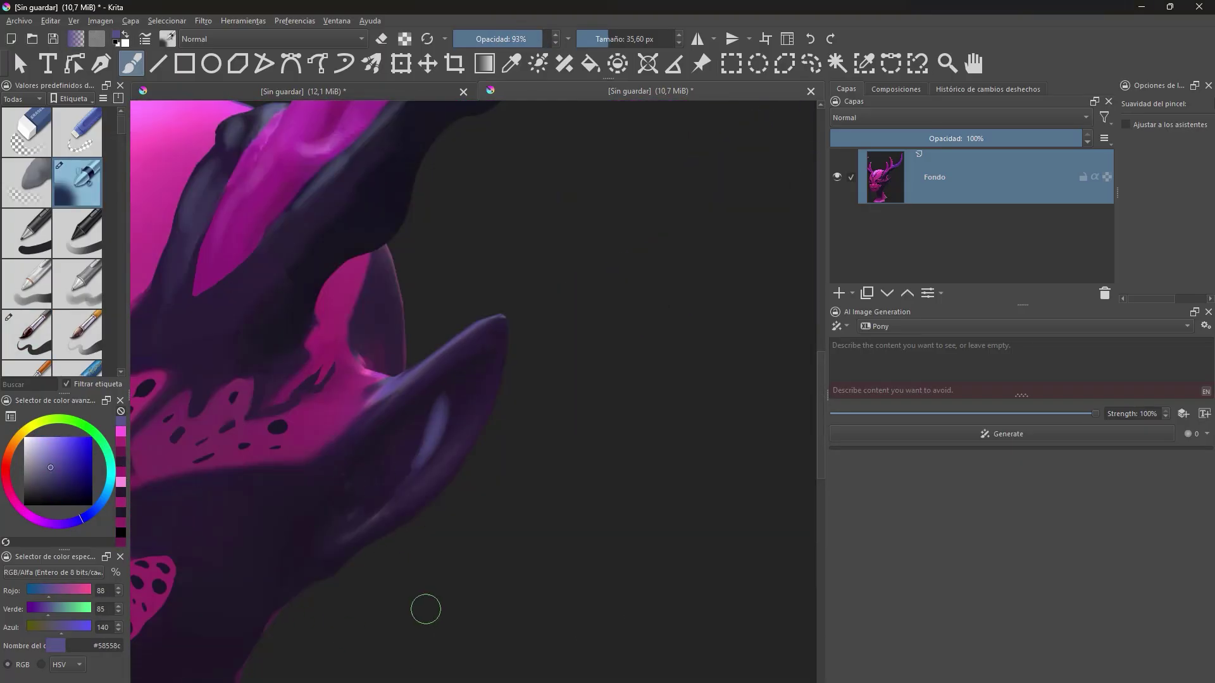
Step: Paint purple sampled from the antler onto the antlers
{"action": "middle_click_drag", "start_coordinate": [421, 588], "coordinate": [426, 440]}
{"action": "scroll", "coordinate": [426, 440], "scroll_direction": "down", "scroll_amount": 2}
{"action": "middle_click_drag", "start_coordinate": [573, 252], "coordinate": [499, 247]}
{"action": "left_click", "coordinate": [499, 246], "text": "ctrl"}
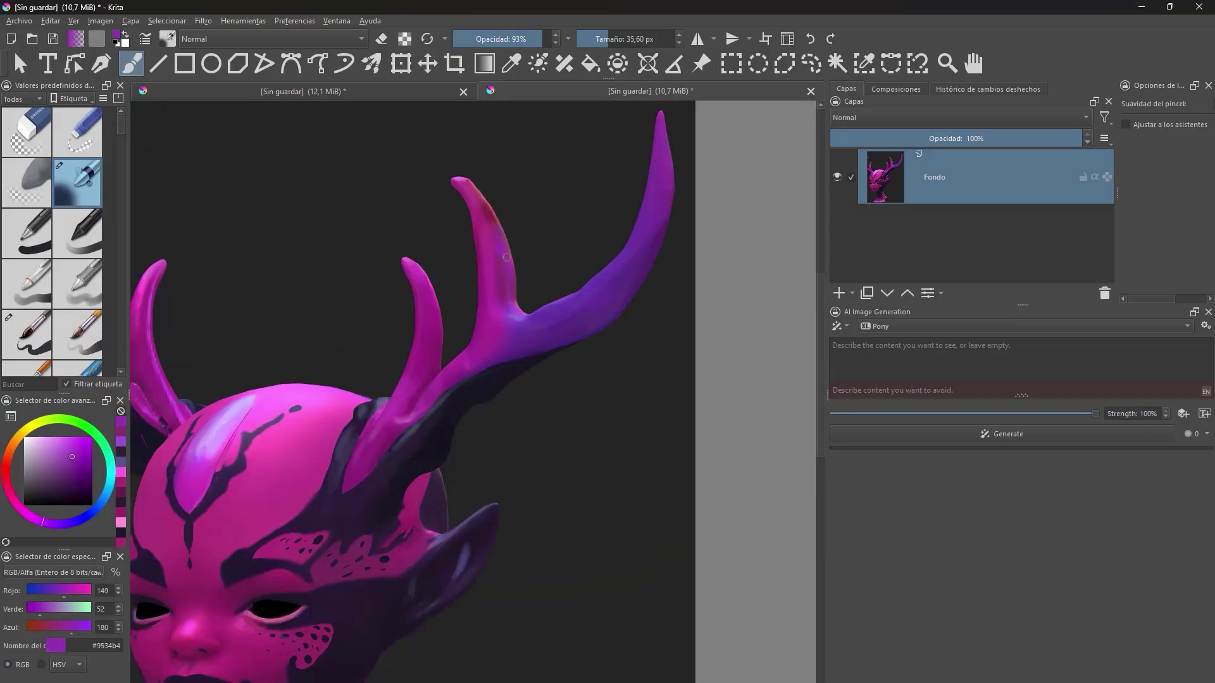
{"action": "key", "text": "ctrl+r"}
{"action": "middle_click_drag", "start_coordinate": [392, 427], "coordinate": [466, 243]}
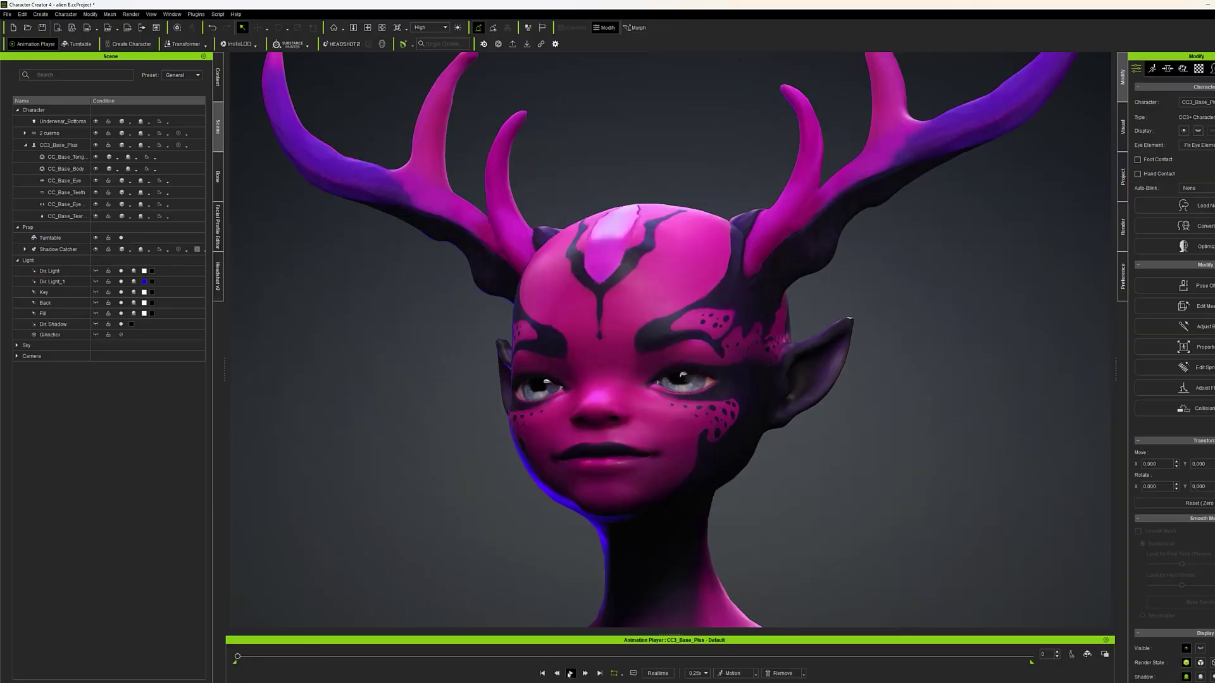
Step: Play the head-turning animation in the Animation Player
{"action": "left_click", "coordinate": [570, 673]}
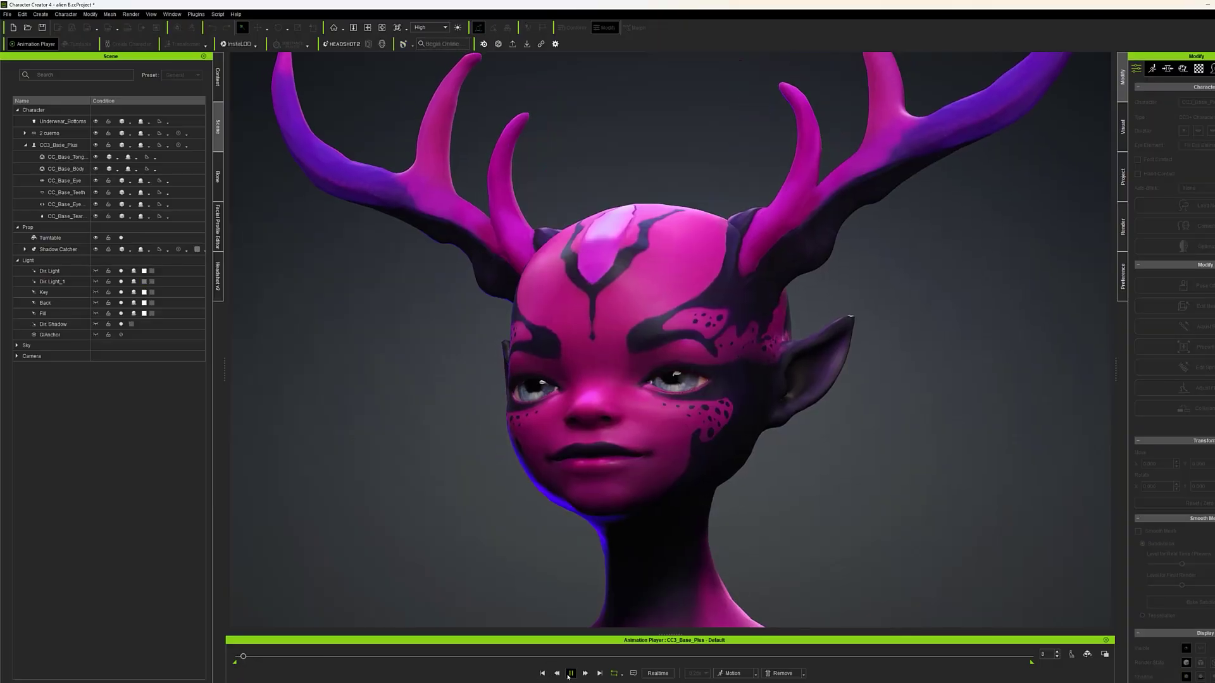